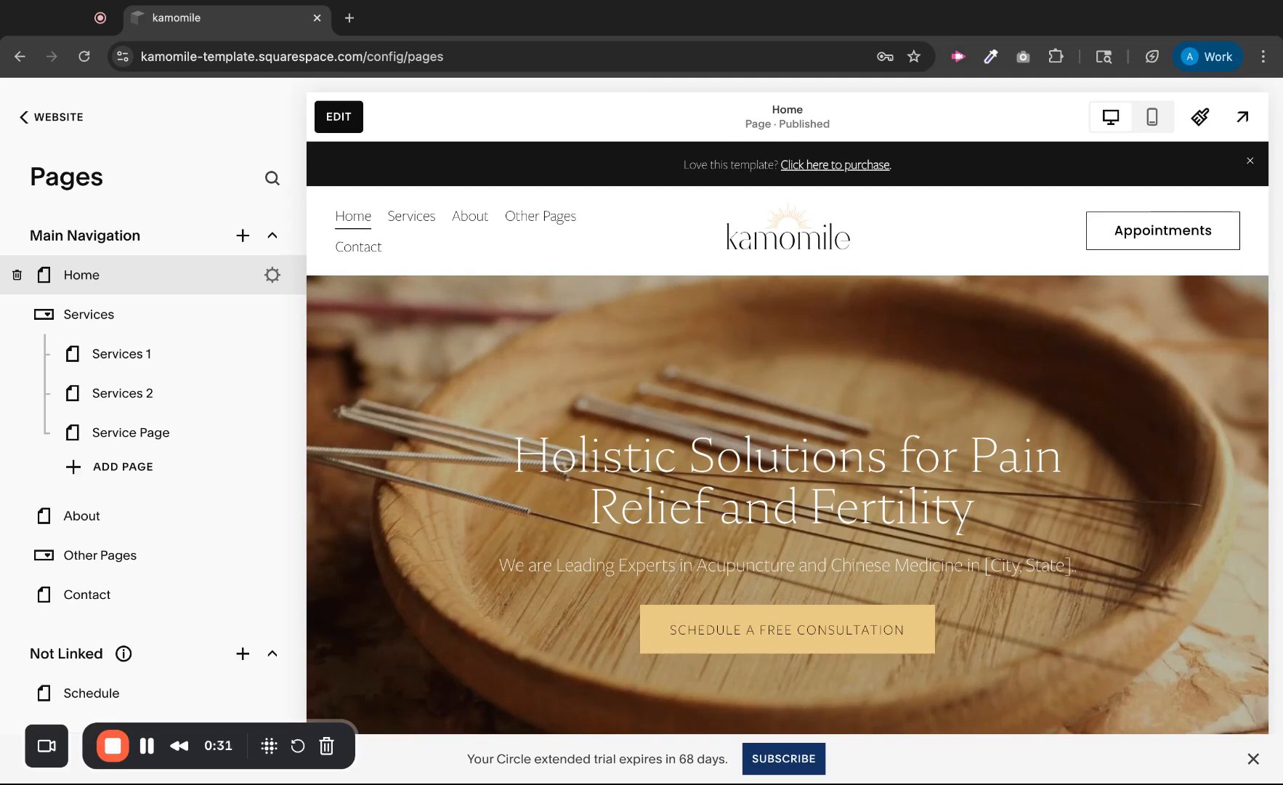
scroll(788, 436, "down", 2)
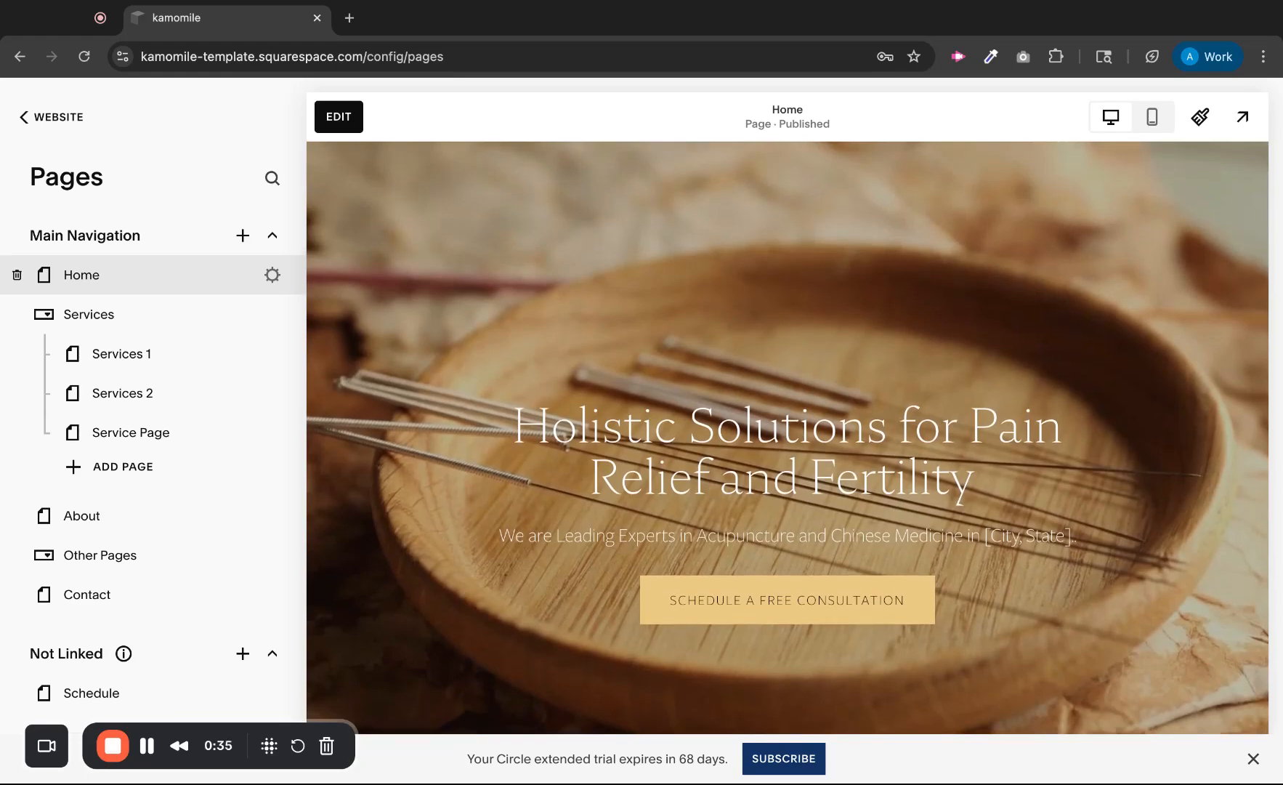
scroll(787, 436, "down", 1)
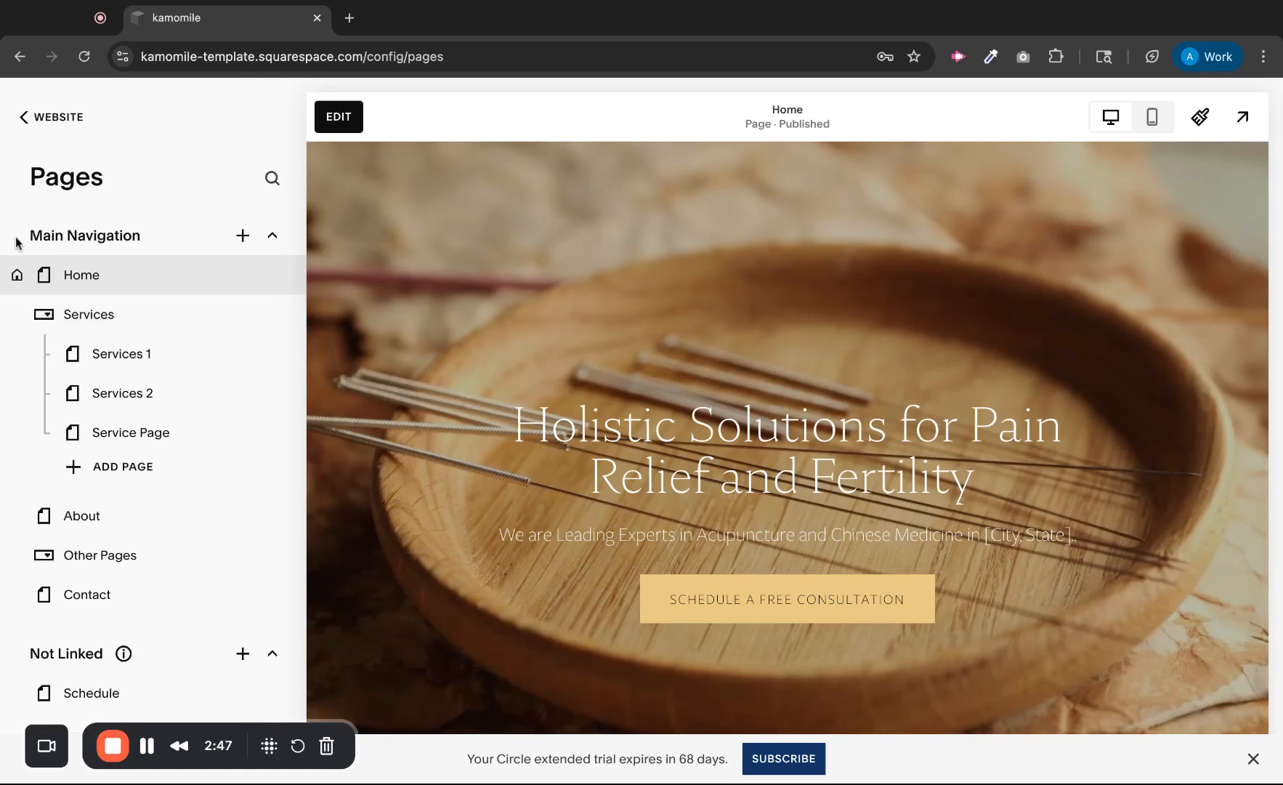
scroll(127, 451, "down", 2)
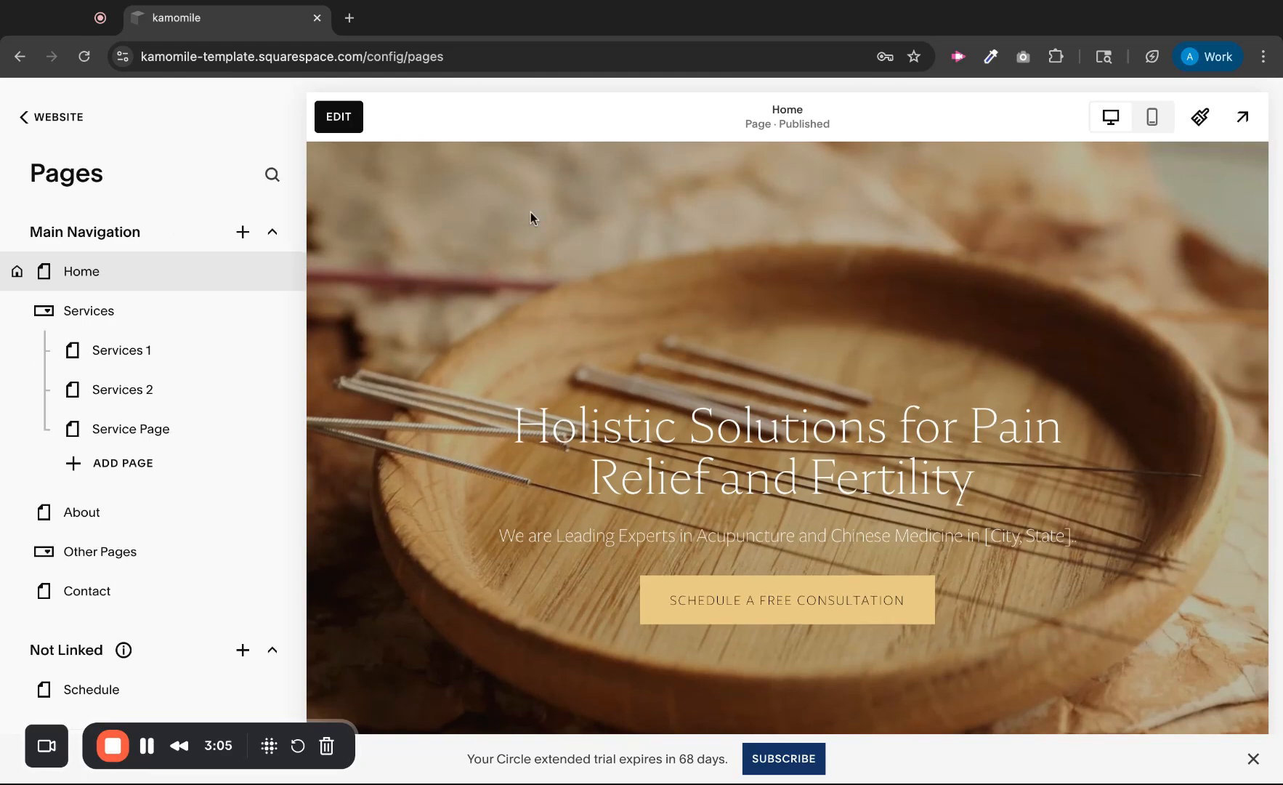
scroll(531, 215, "up", 2)
mouse_move(532, 217)
mouse_move(434, 212)
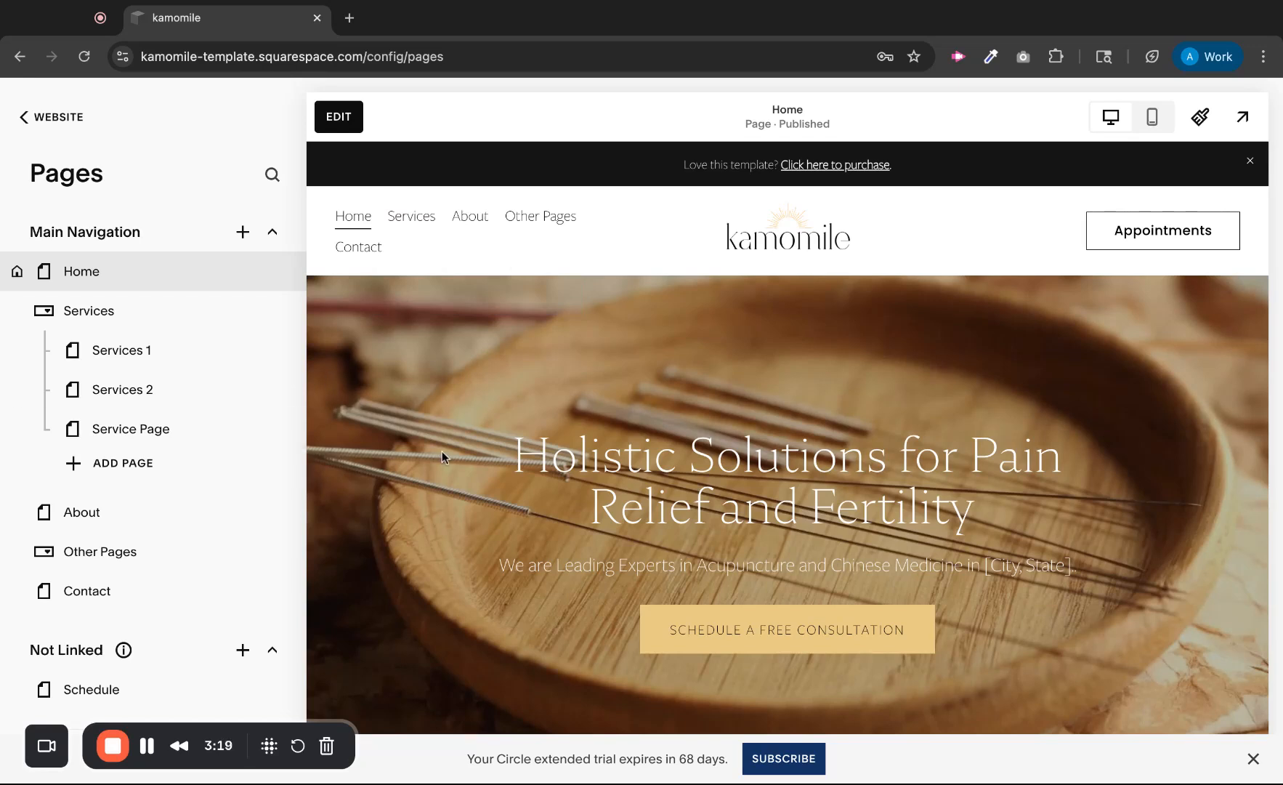
scroll(211, 567, "down", 1)
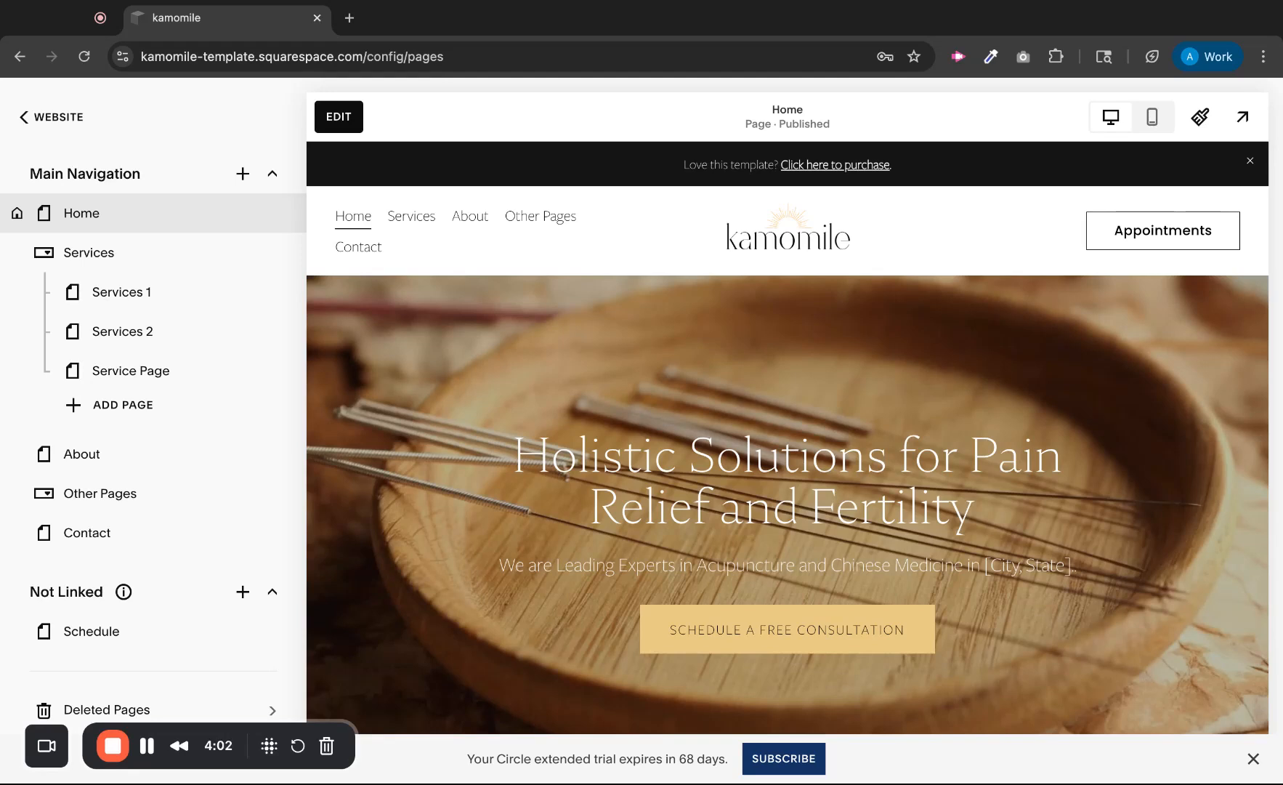
Add a blank page to the Main Navigation, keeping the default name New Page
scroll(177, 405, "up", 2)
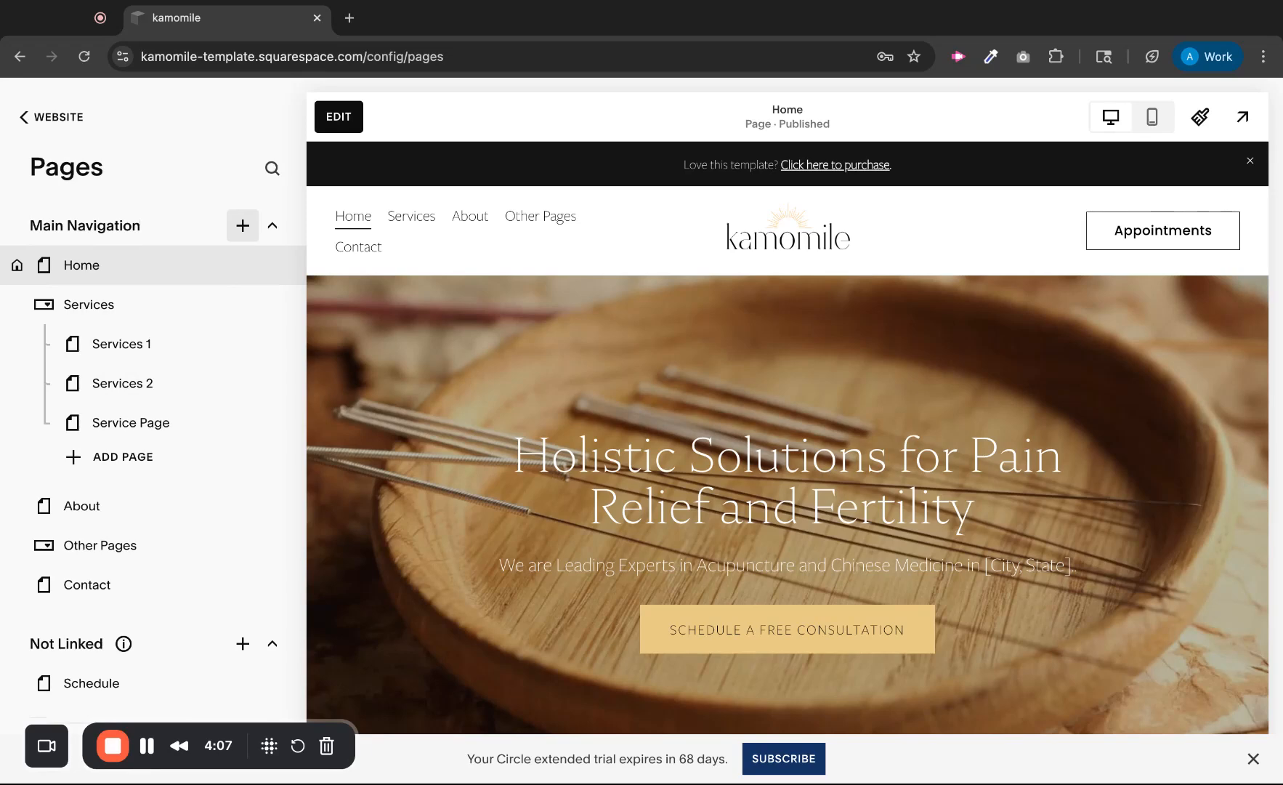
left_click(242, 227)
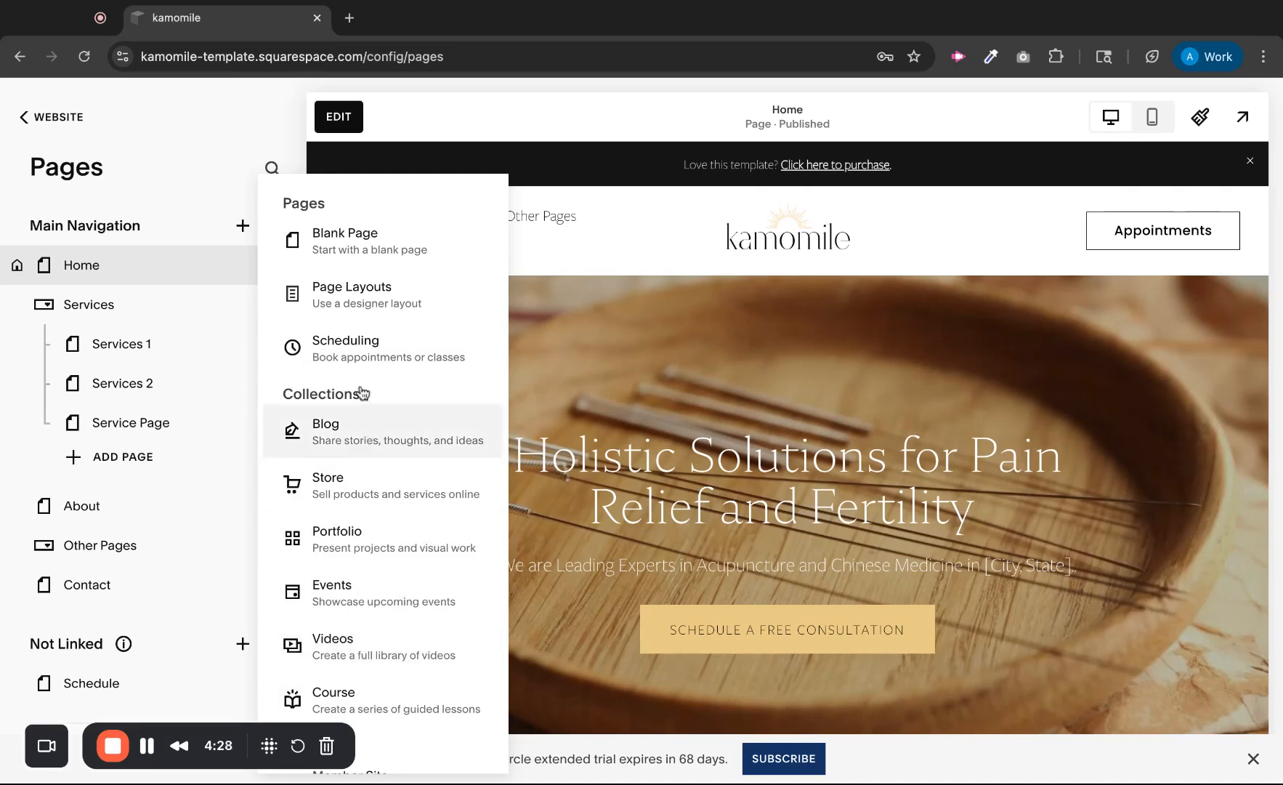
left_click(348, 250)
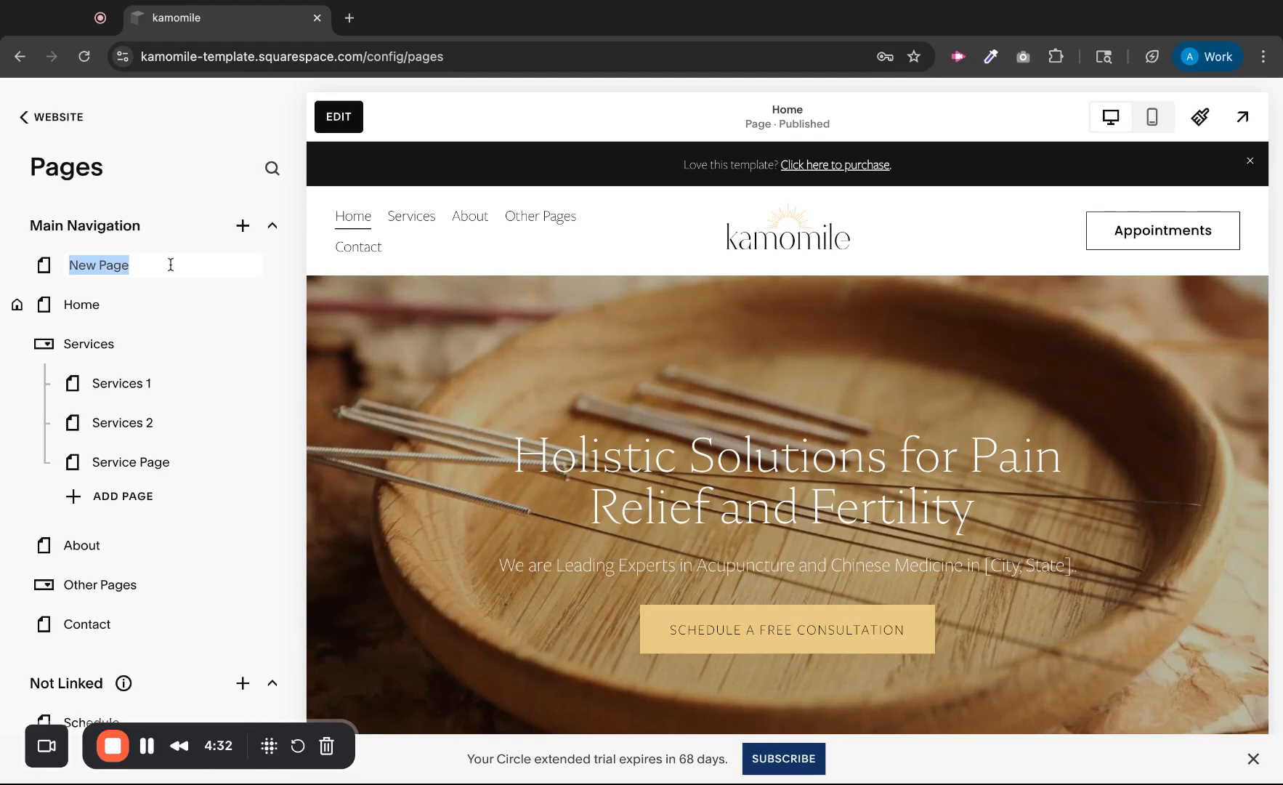
key("Return")
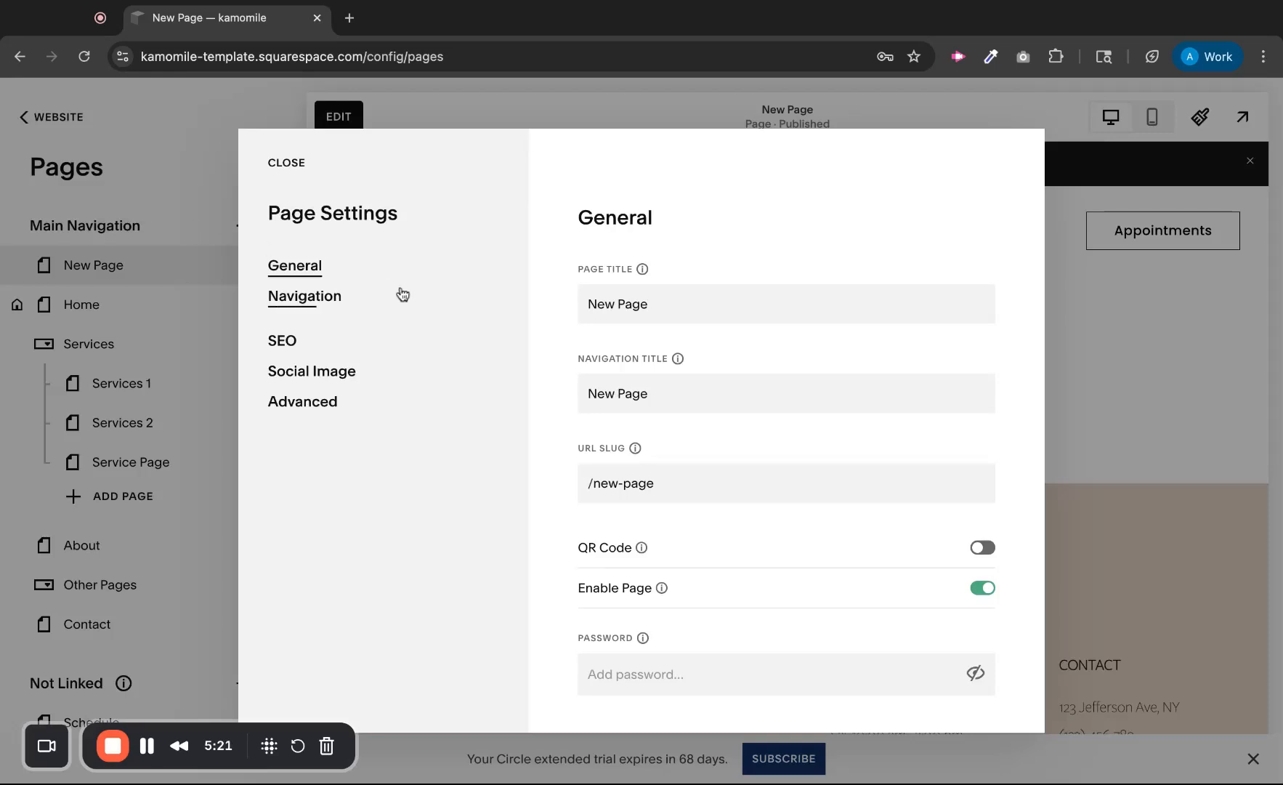
Review the new page's title, navigation title, SEO and social image settings, and close them without changes
left_click(640, 304)
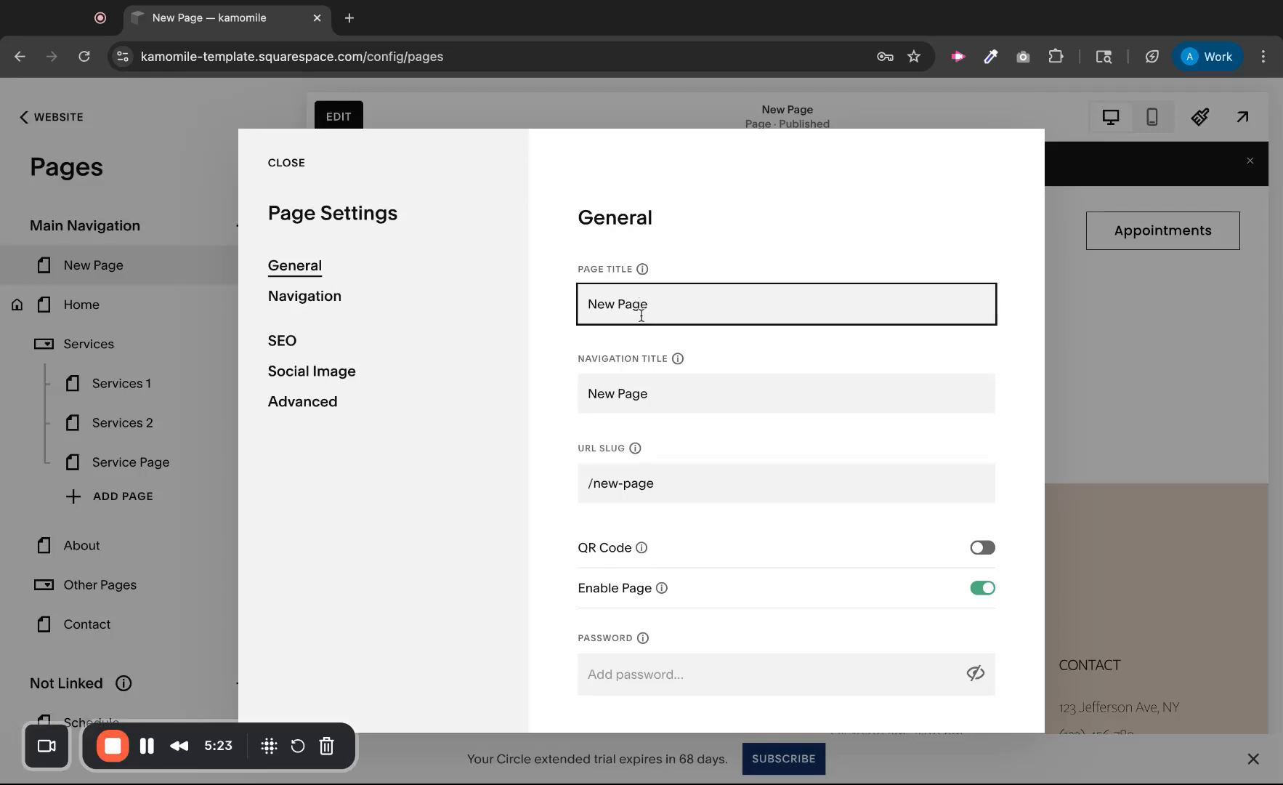
left_click_drag(589, 304, 661, 304)
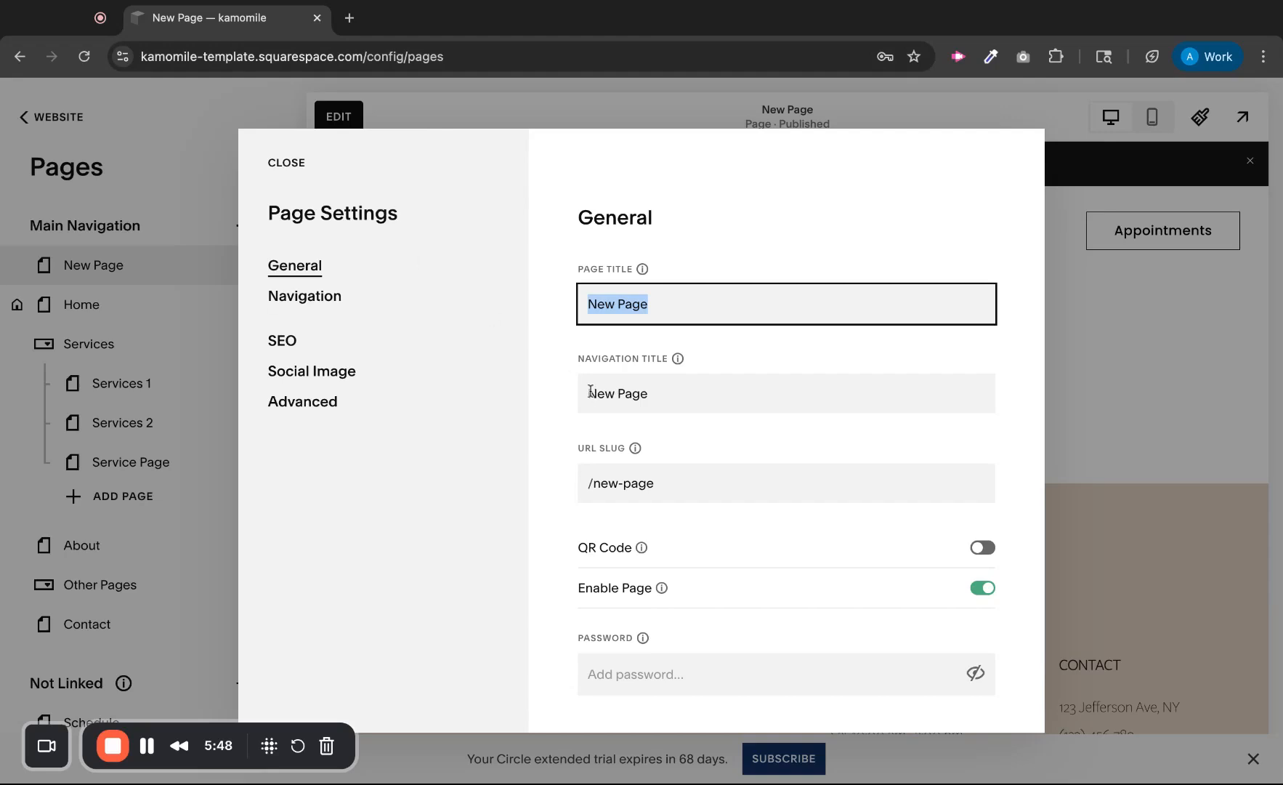
left_click(658, 398)
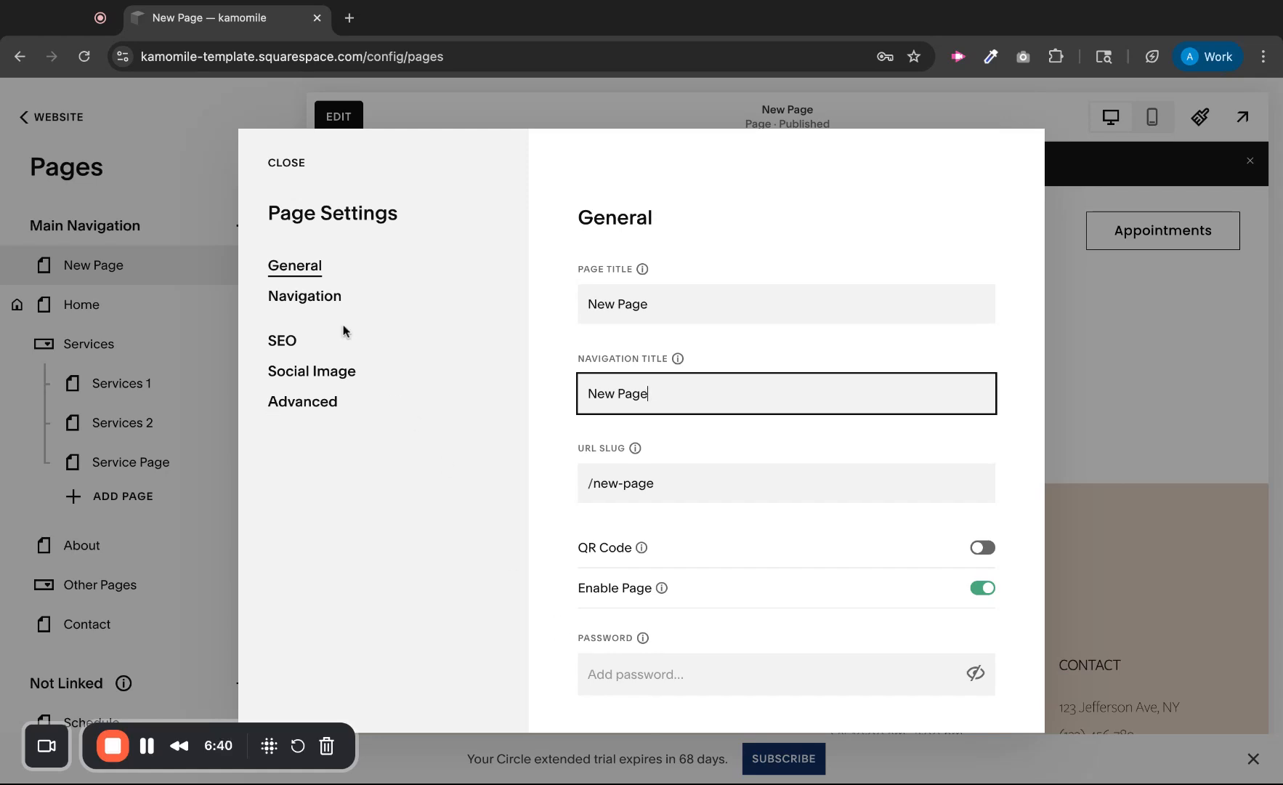
left_click(293, 343)
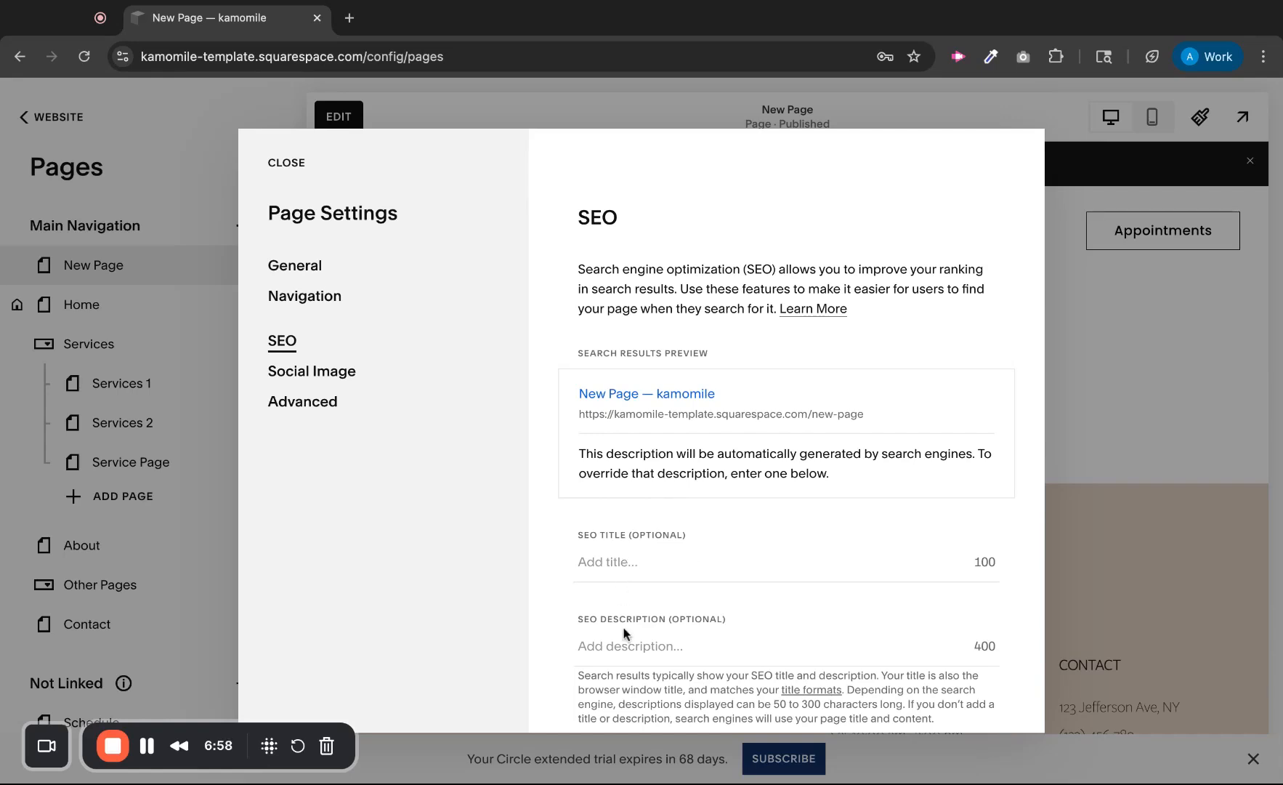
scroll(616, 646, "down", 3)
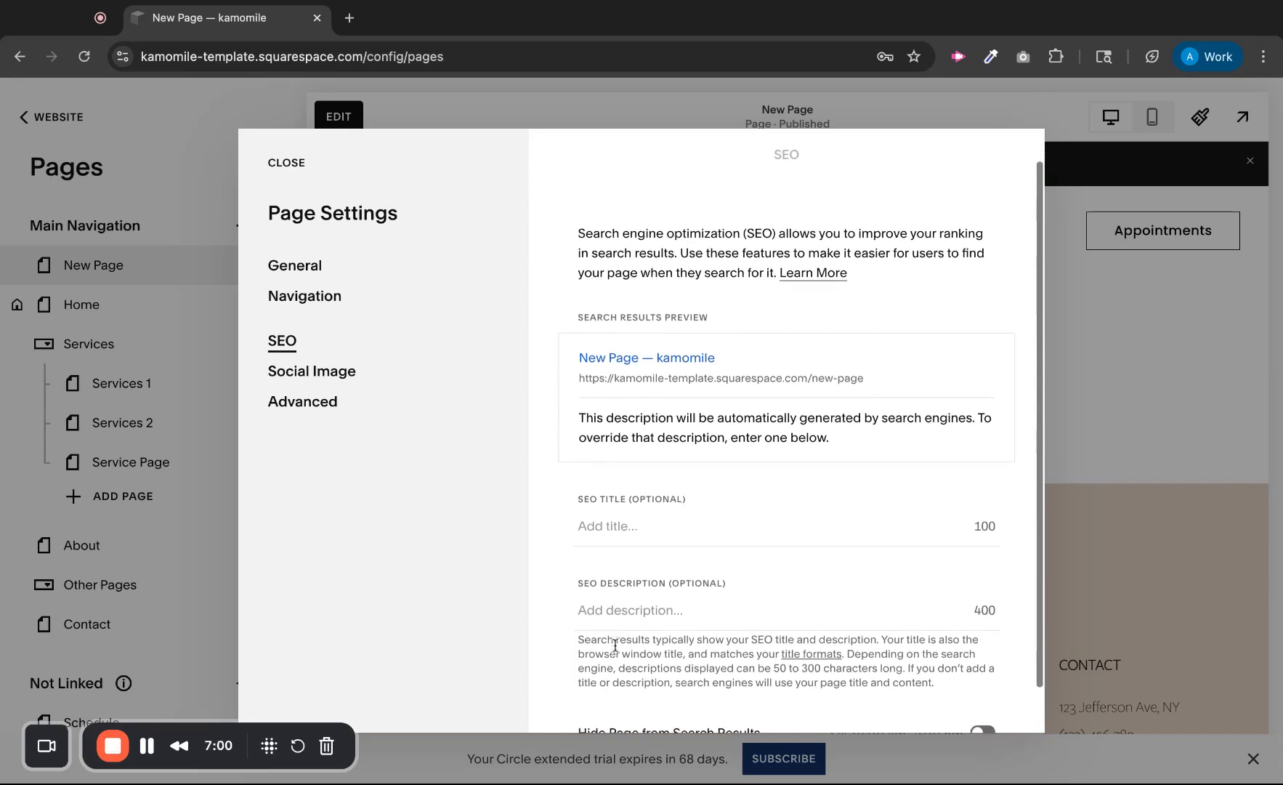
left_click(307, 376)
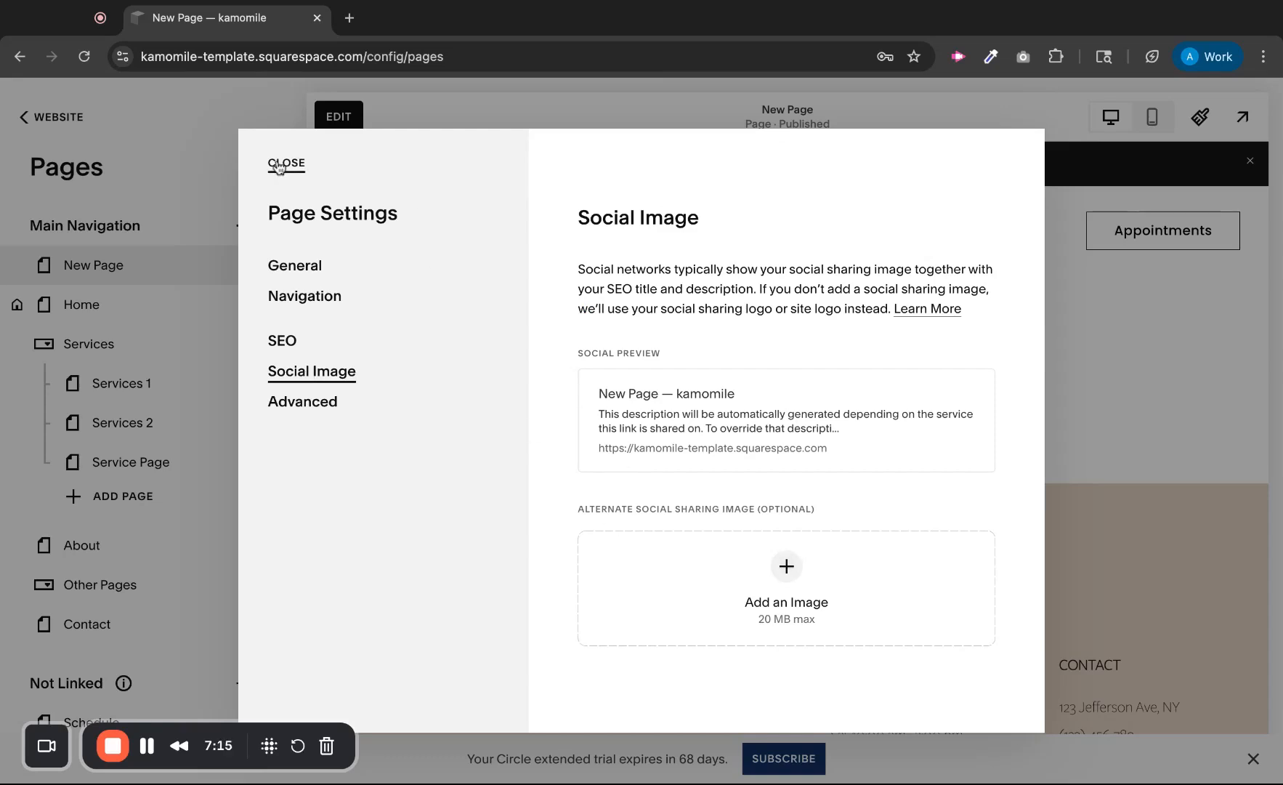
left_click(279, 167)
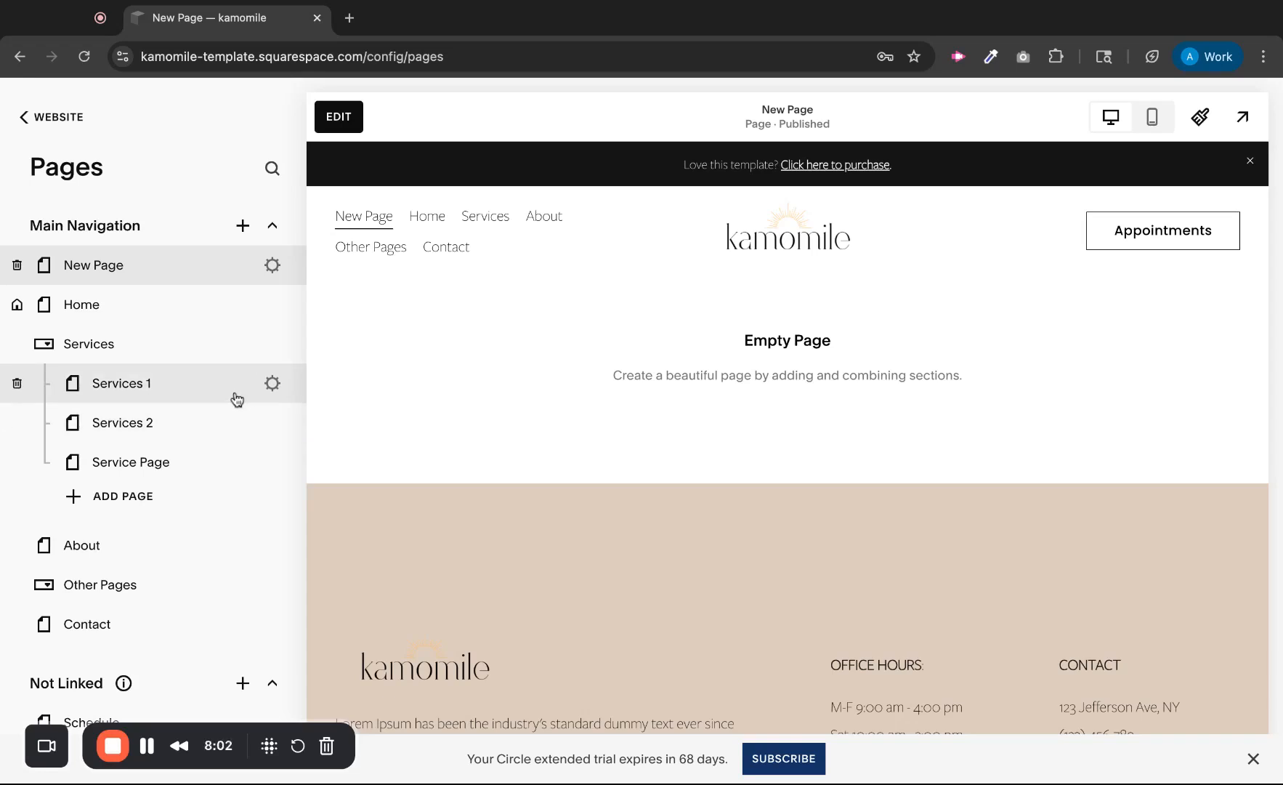
Duplicate the Service Page listed under Services from its page settings
left_click(273, 463)
scroll(707, 613, "down", 3)
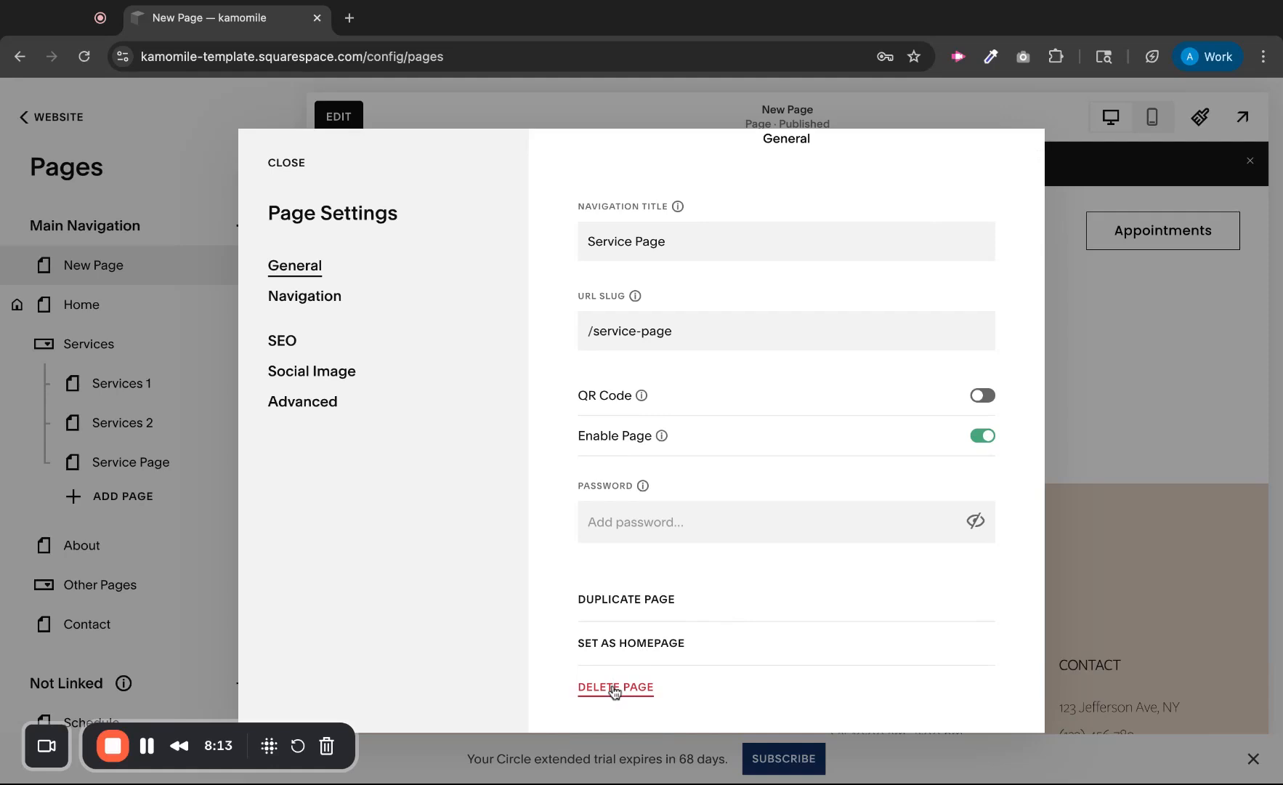
left_click(624, 611)
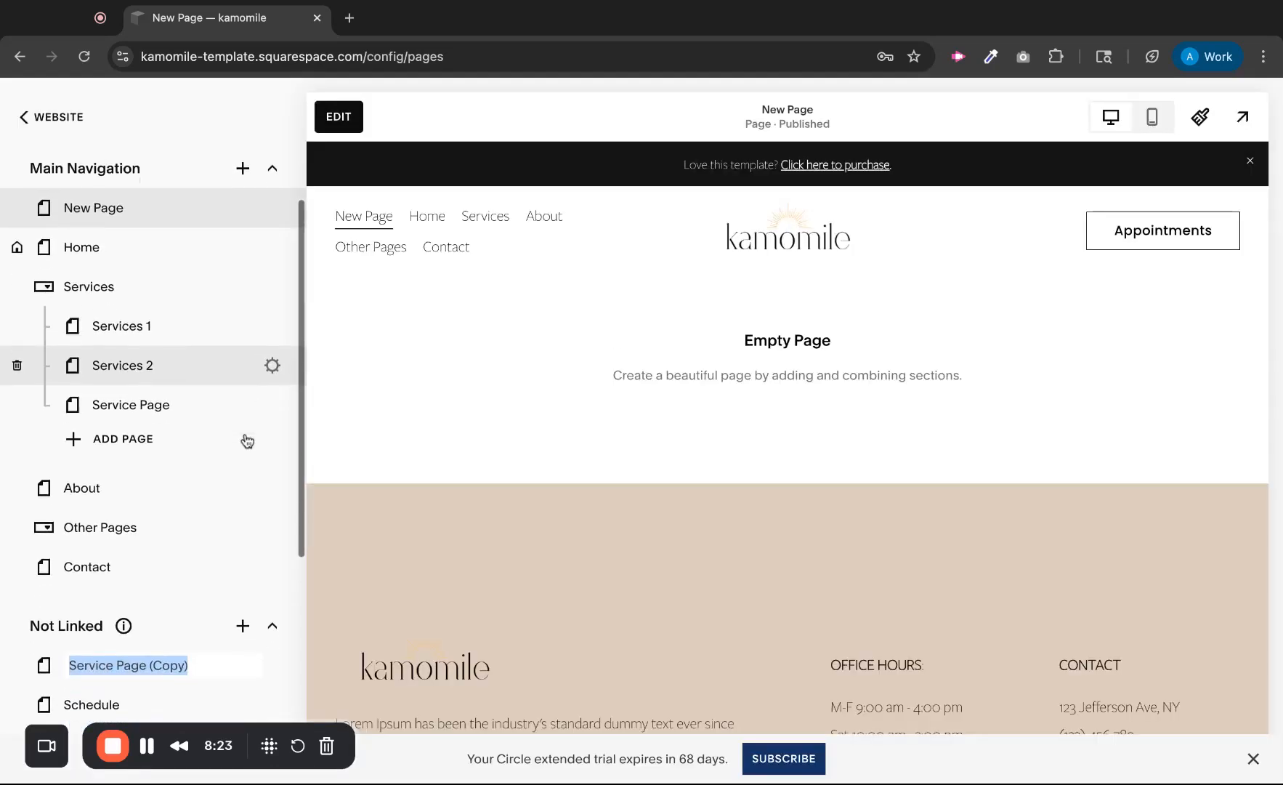
Name the duplicated service page in the Not Linked section Acupuncture
scroll(243, 438, "down", 2)
mouse_move(123, 535)
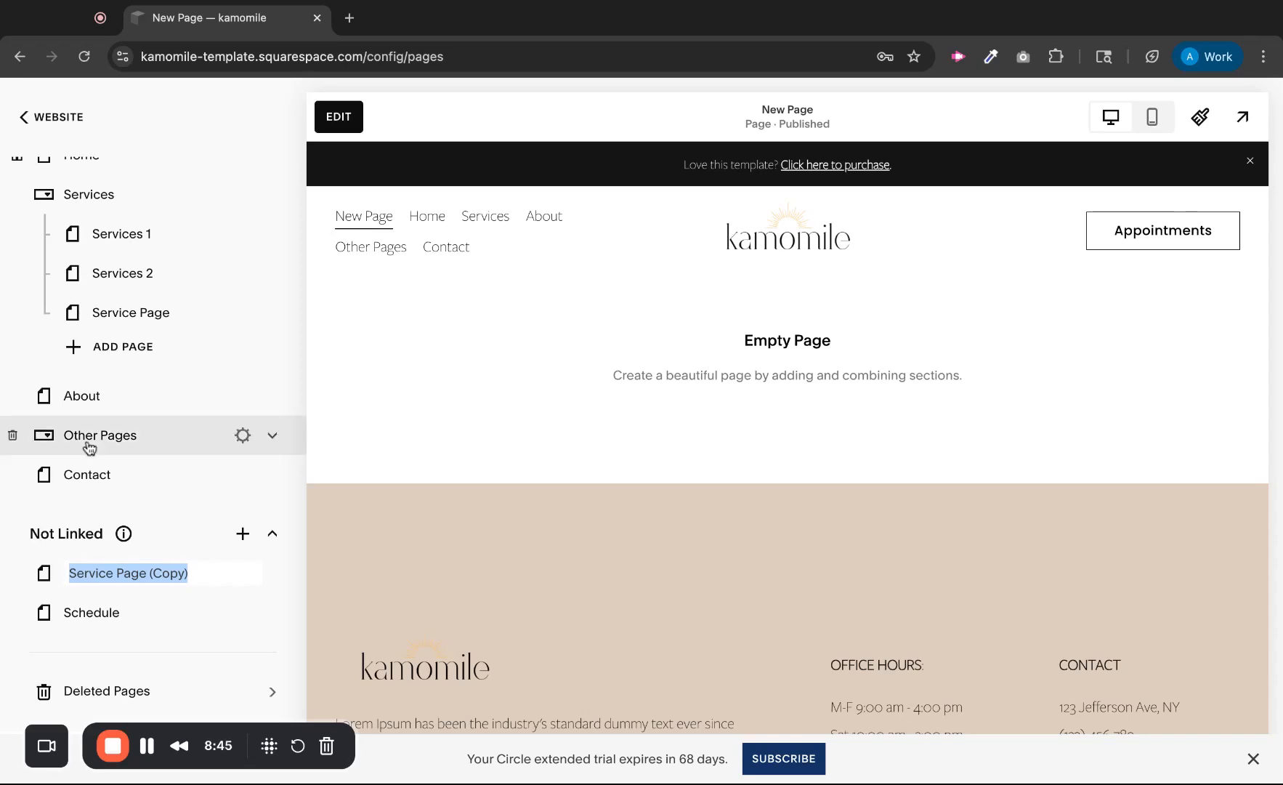
scroll(85, 447, "up", 4)
scroll(87, 447, "down", 3)
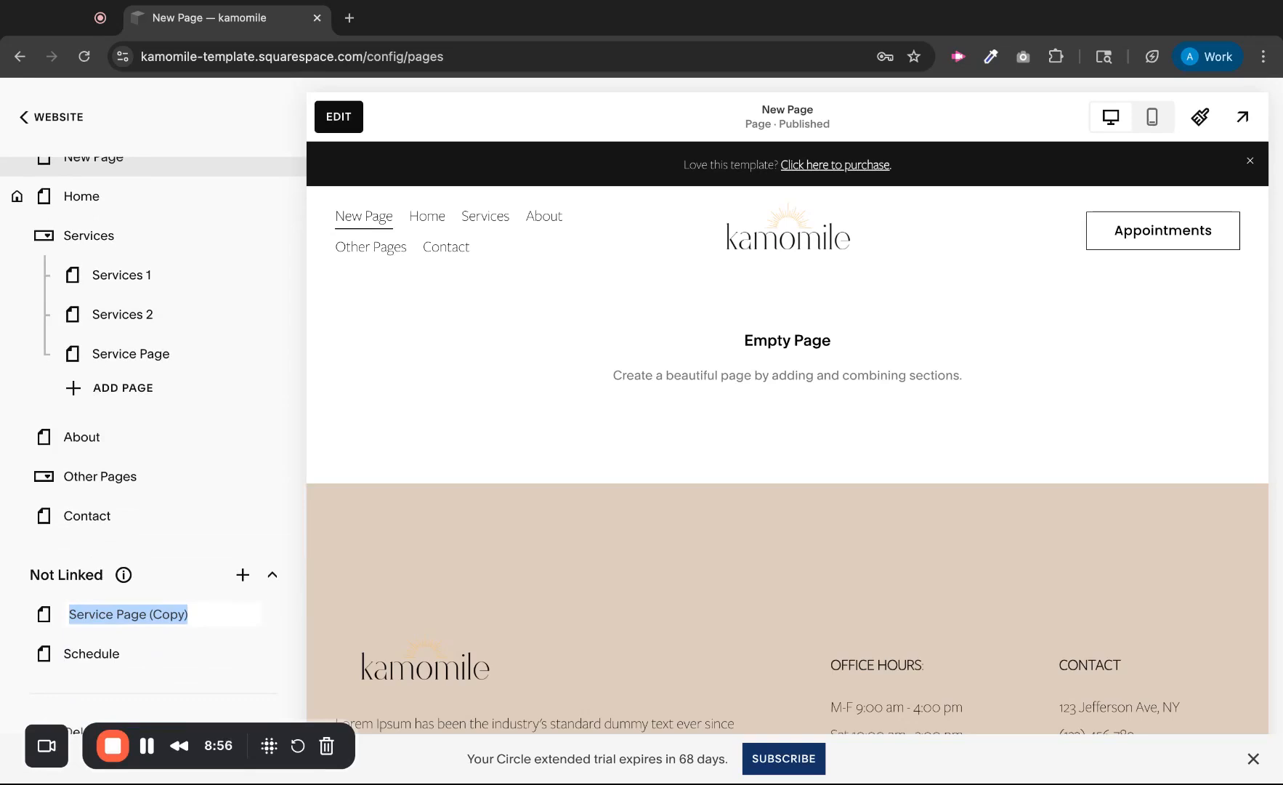
type("A")
type("cupunctur")
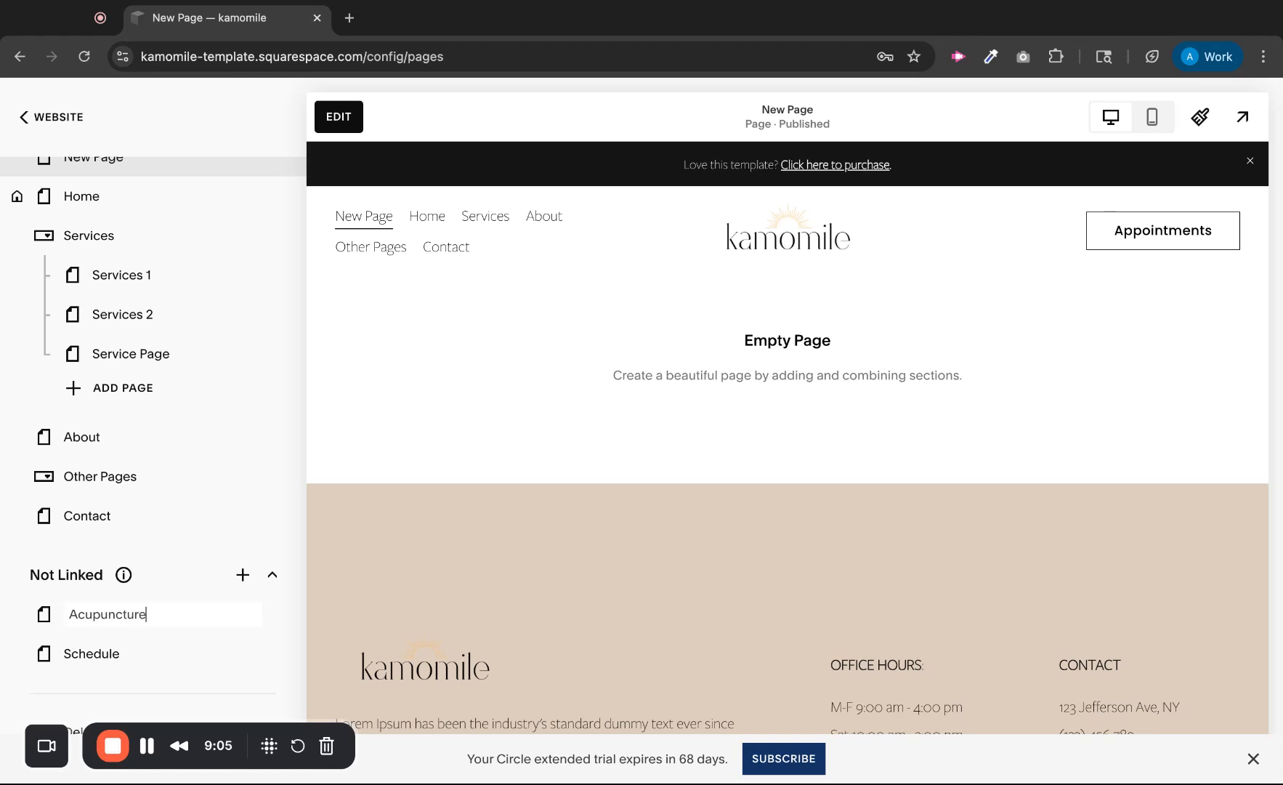
type("e")
key("Return")
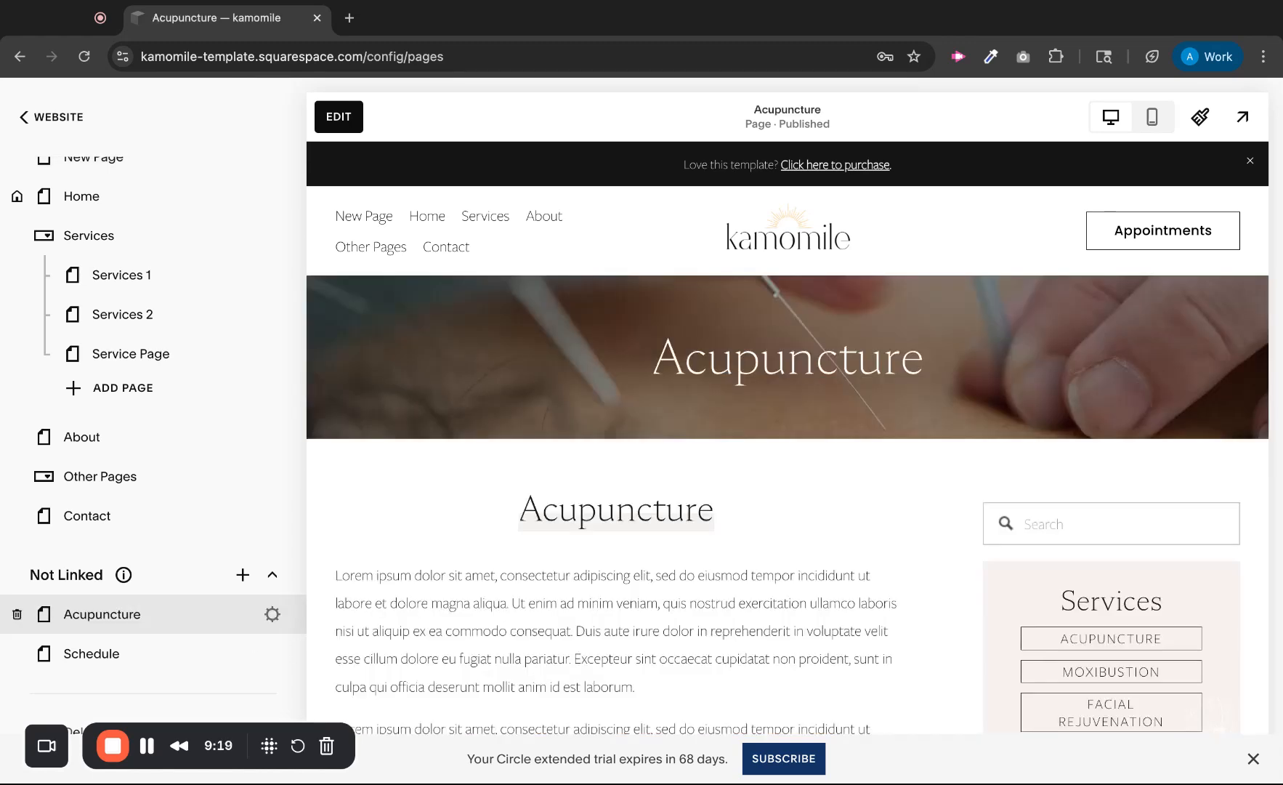
Set the Acupuncture page's page title to "Acupuncture in Miami Florida" in its general settings
scroll(240, 639, "down", 1)
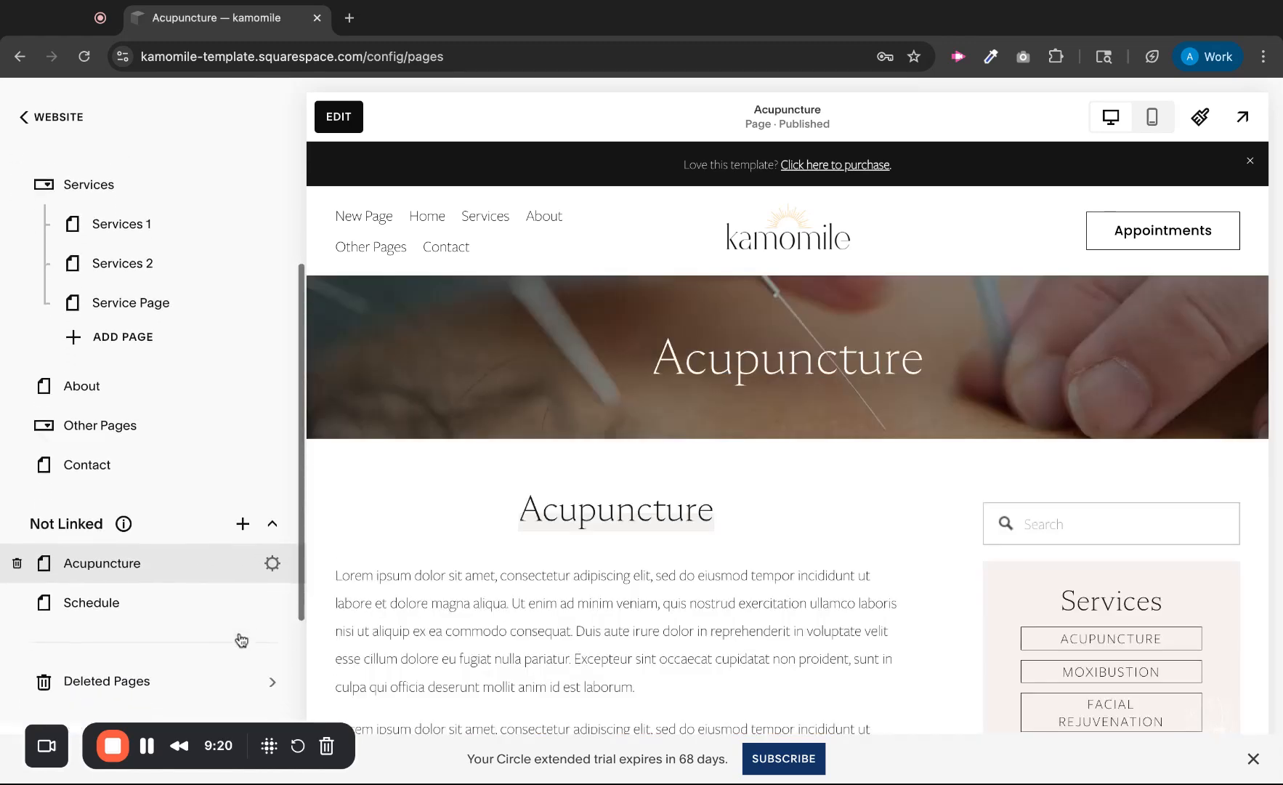
left_click(273, 565)
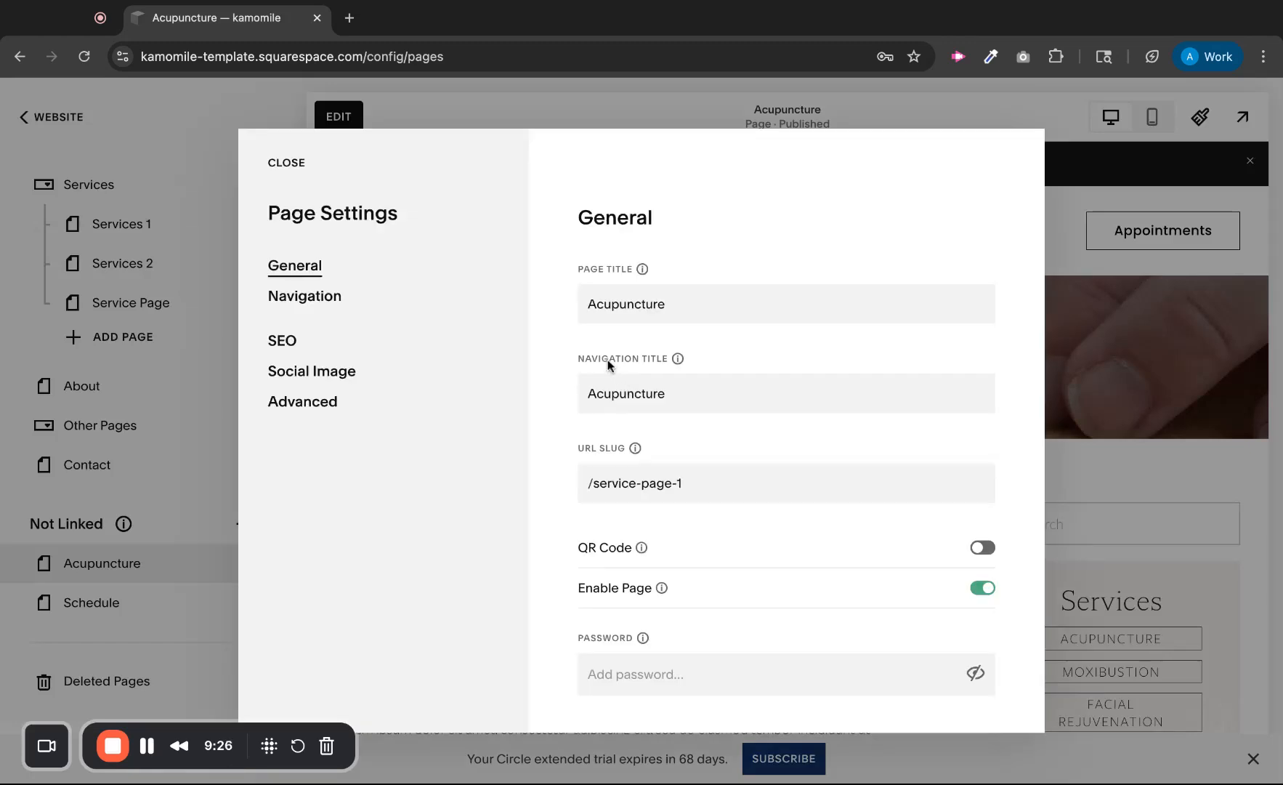
left_click(674, 397)
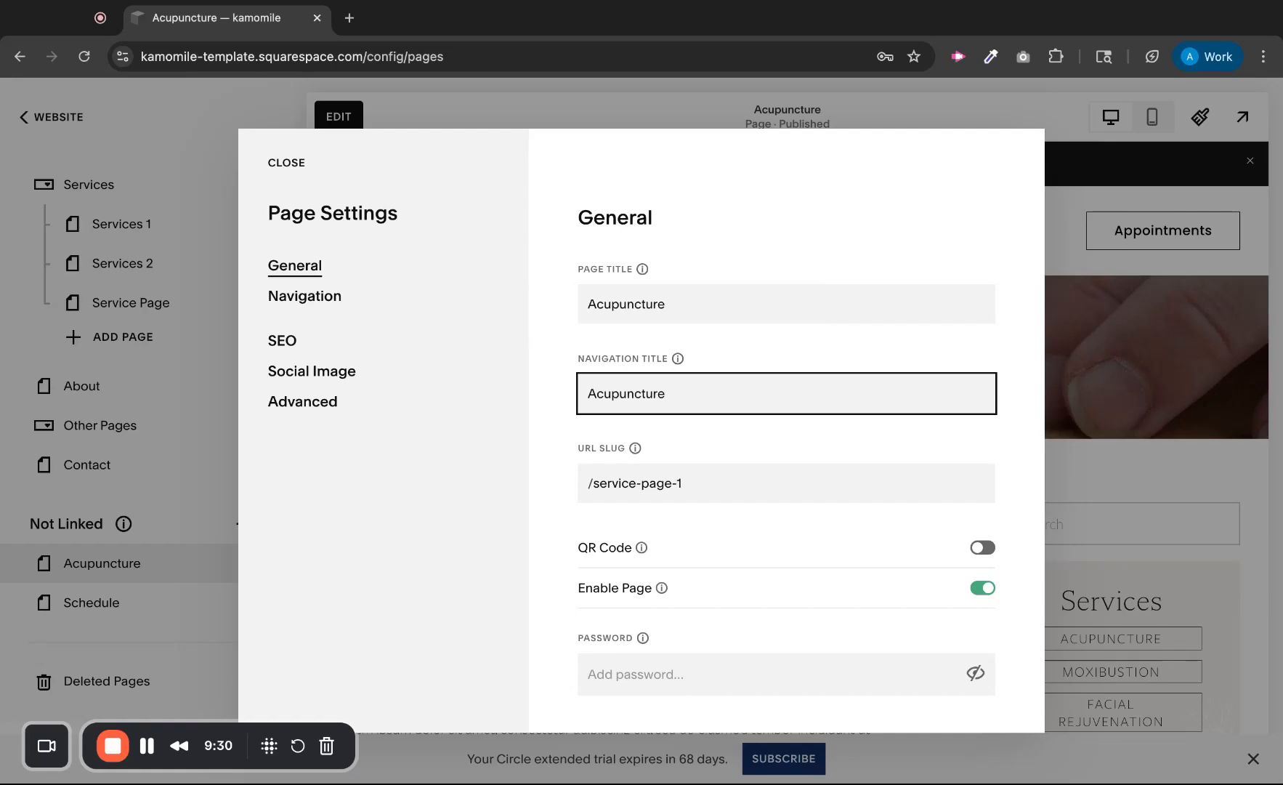
left_click(698, 300)
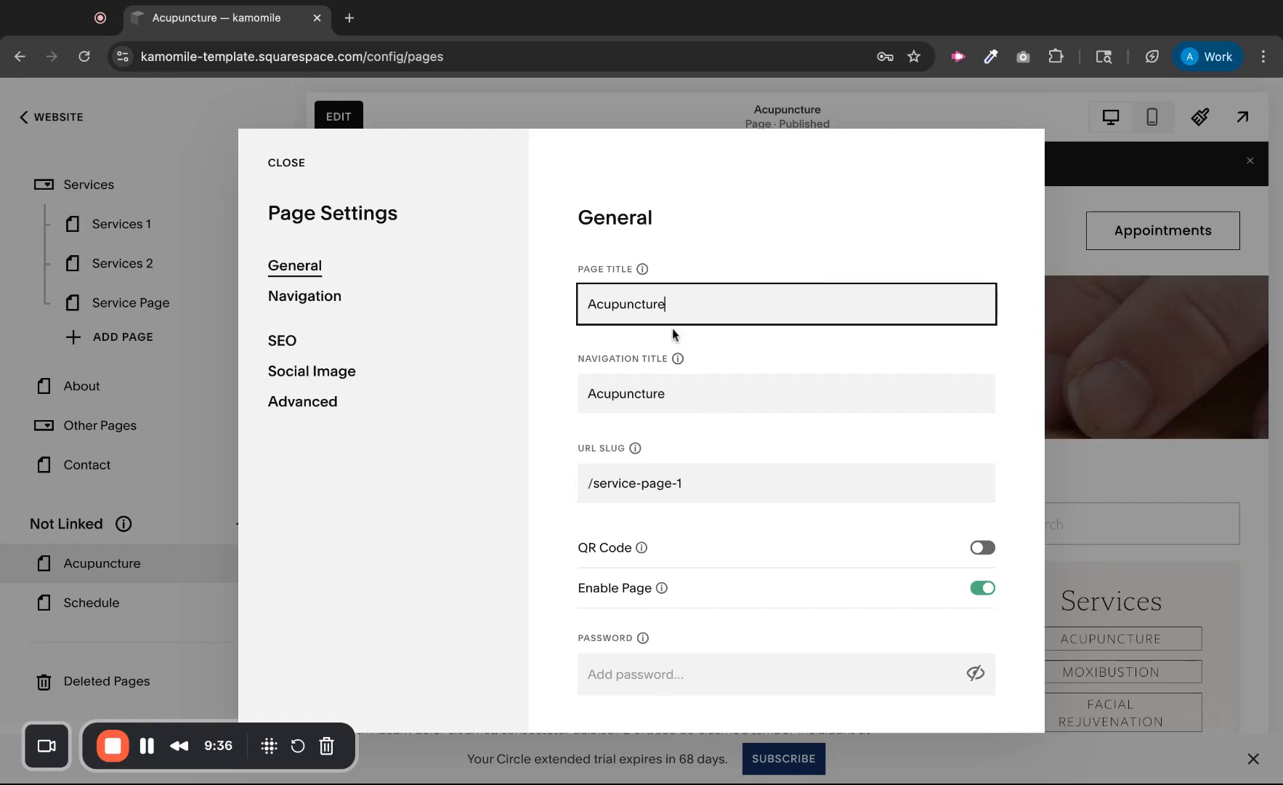
type("in Miami Florida")
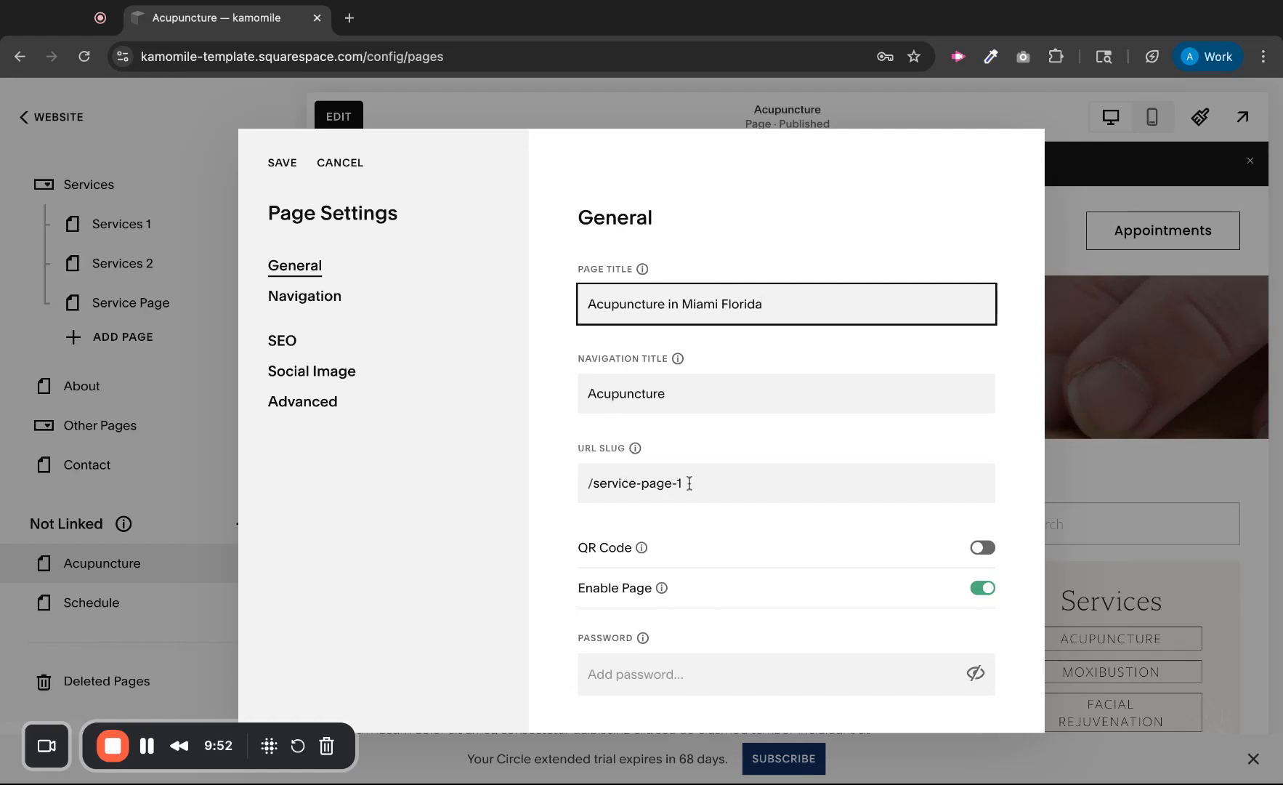
Change the Acupuncture page's URL slug to /acupuncture
left_click_drag(685, 484, 591, 484)
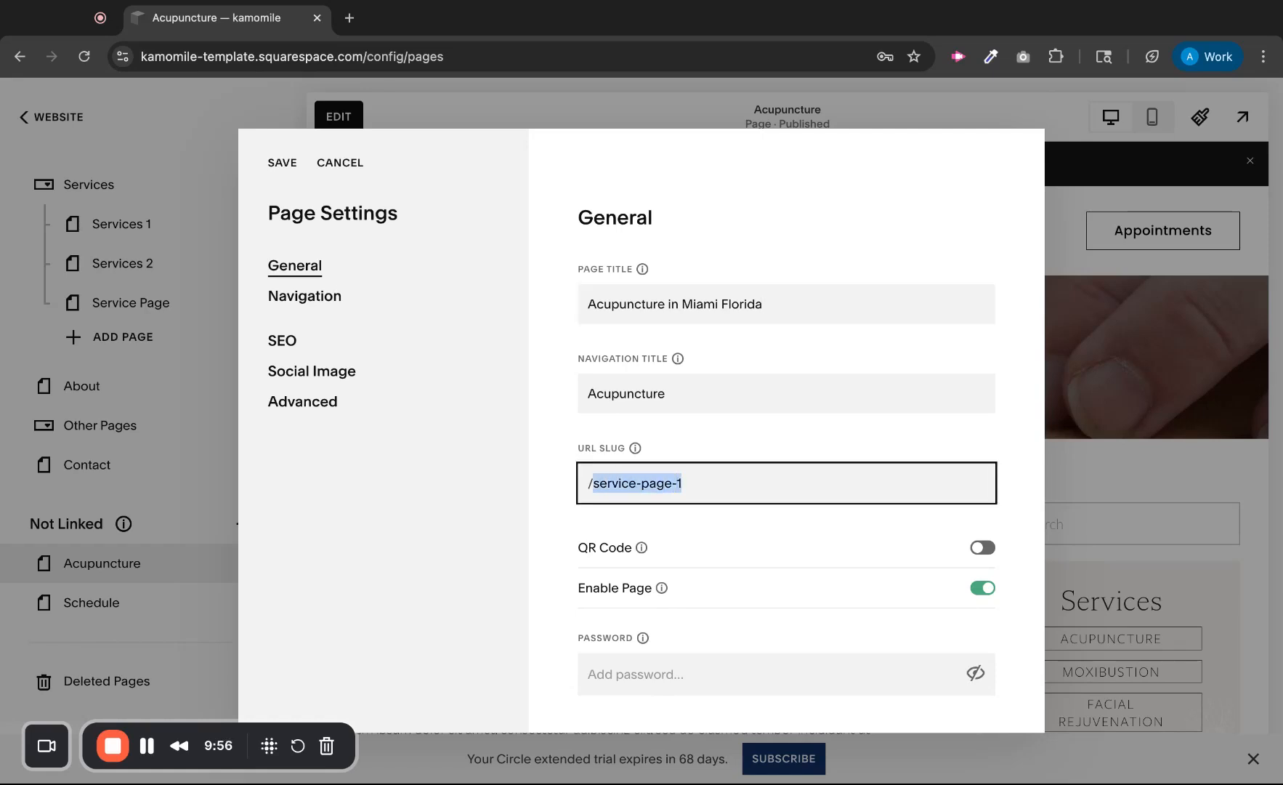
type("acupuncture")
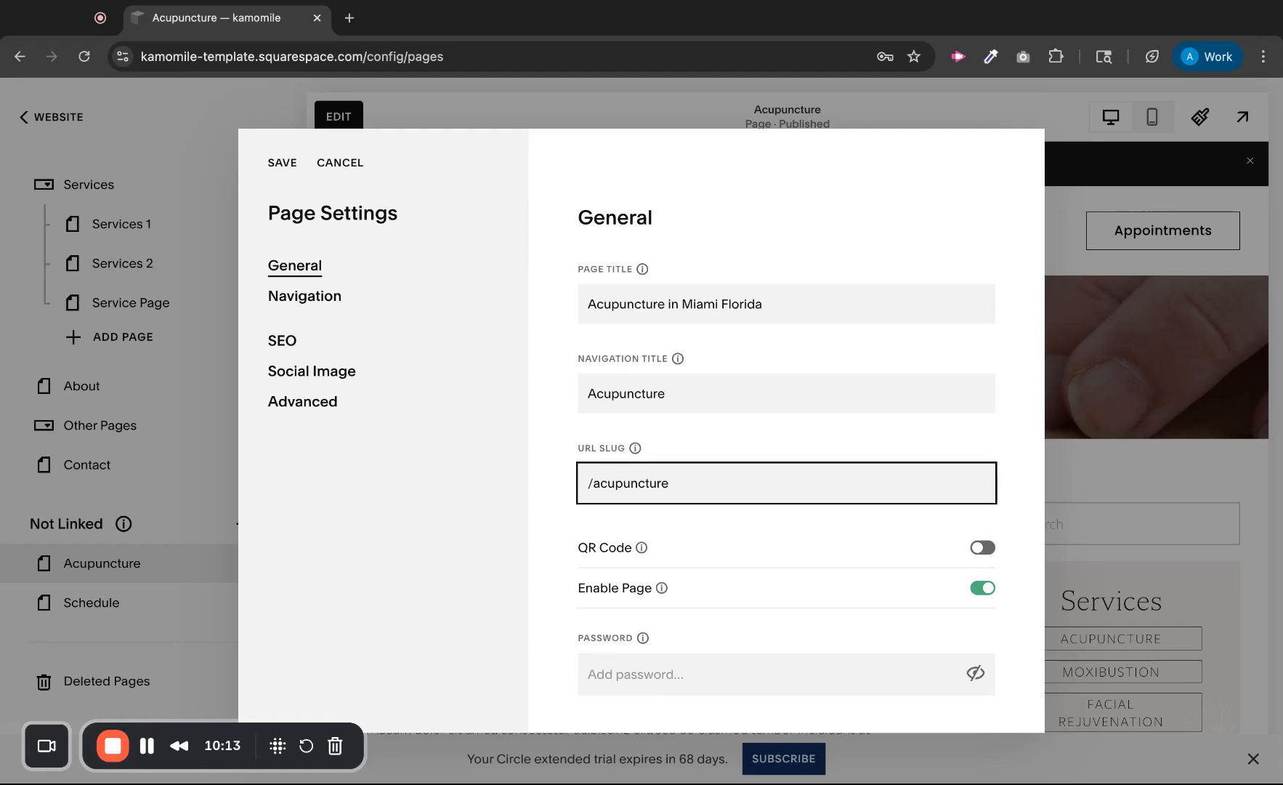
left_click(397, 533)
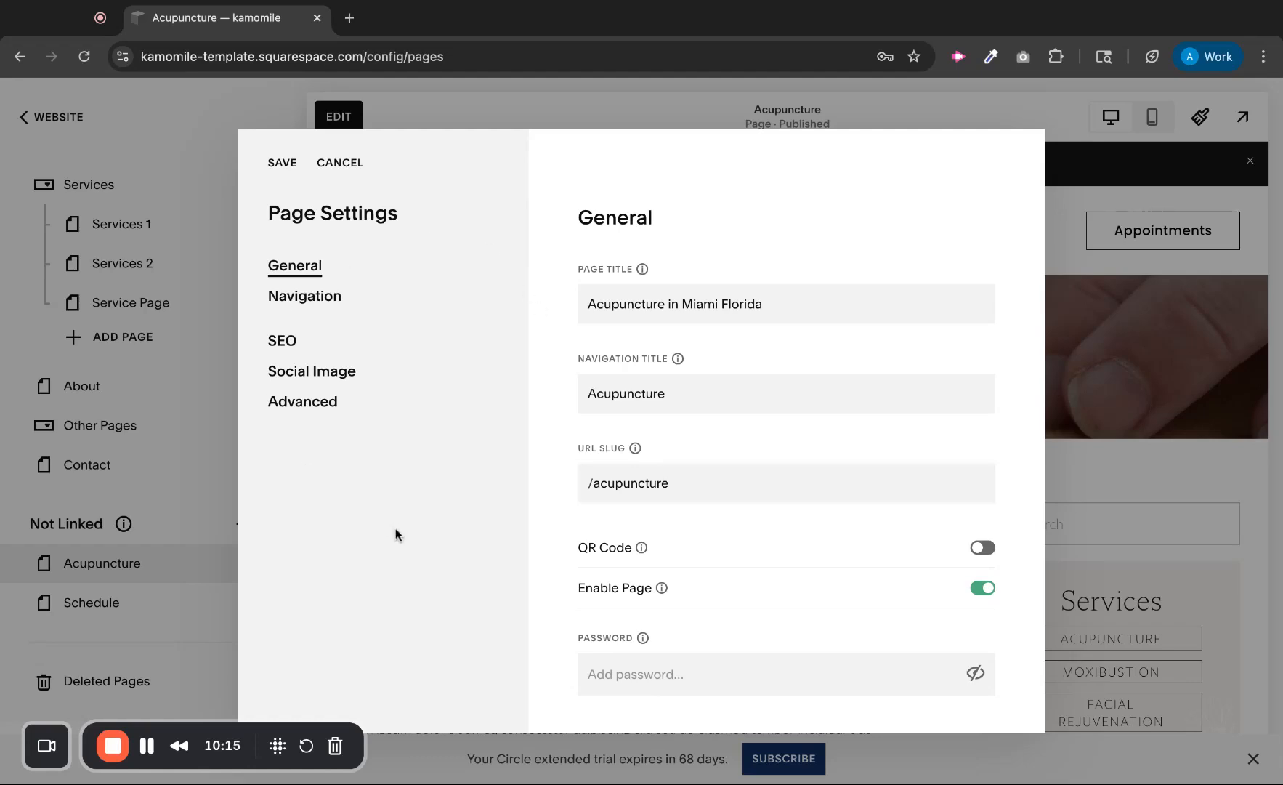
Check the search results preview in the Acupuncture page's SEO settings and save the page settings
left_click(283, 348)
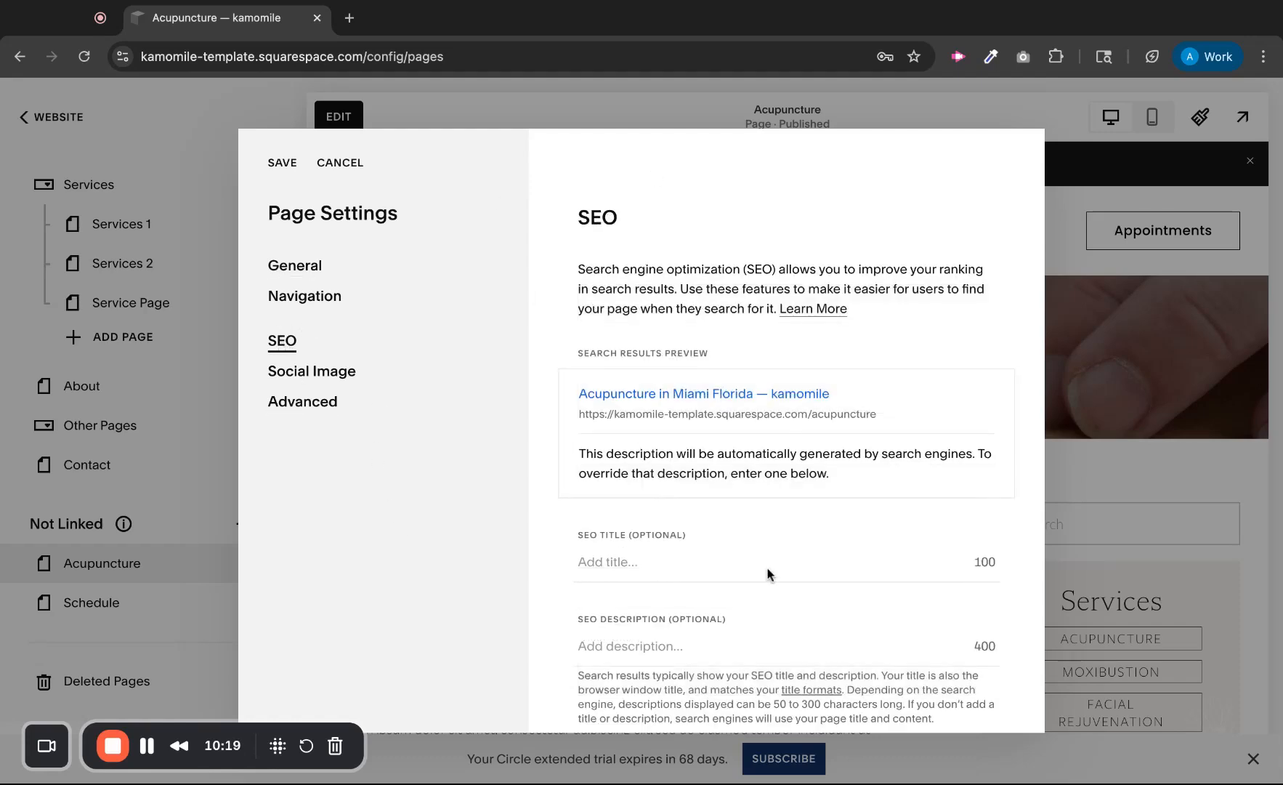
scroll(769, 574, "down", 1)
scroll(769, 574, "down", 1)
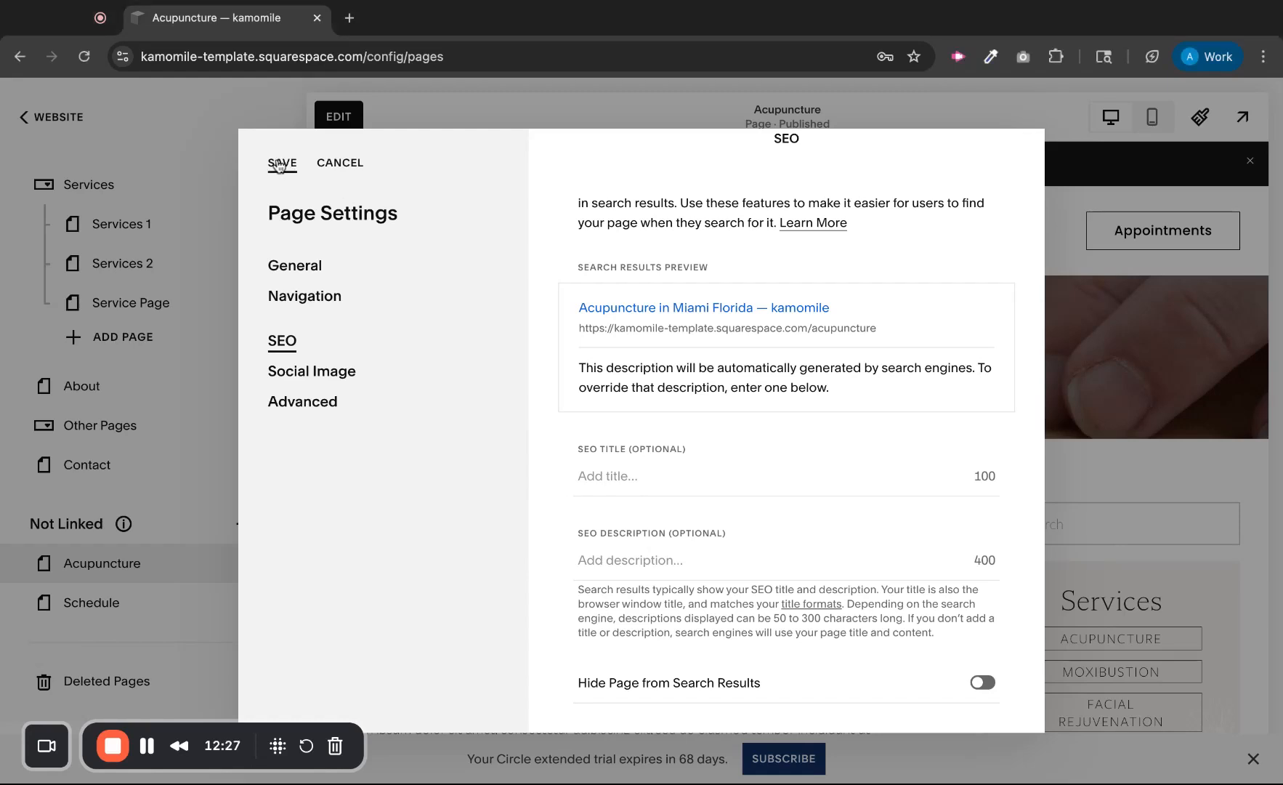
left_click(278, 163)
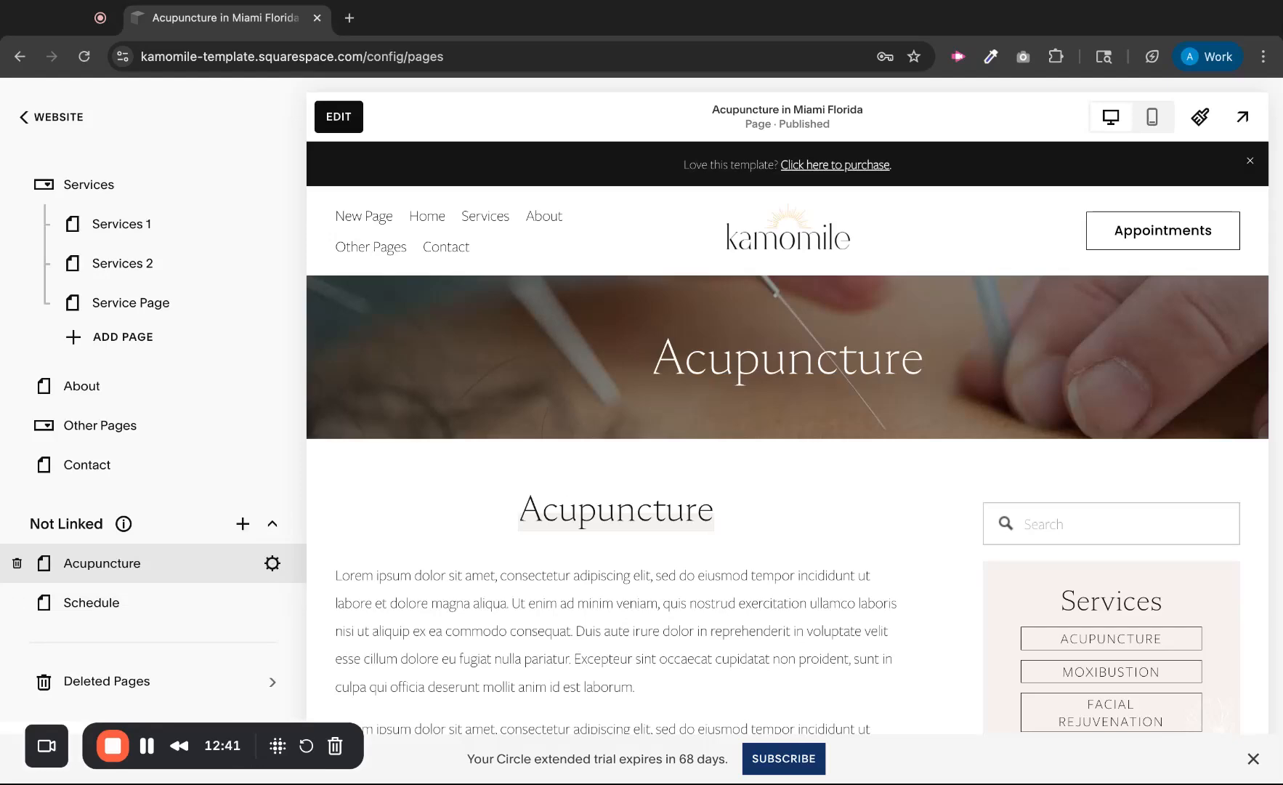
Delete the Acupuncture page in the Not Linked section through its page settings
left_click(273, 563)
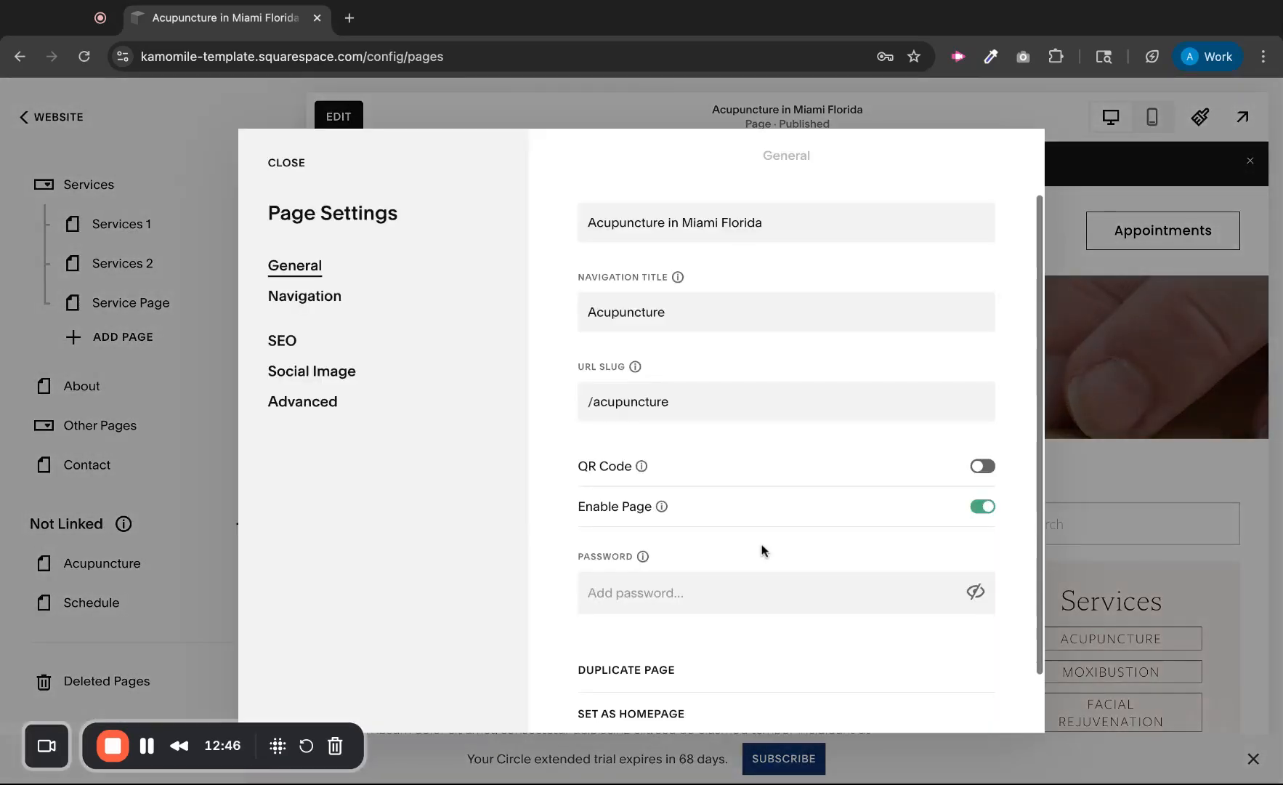
scroll(760, 545, "down", 2)
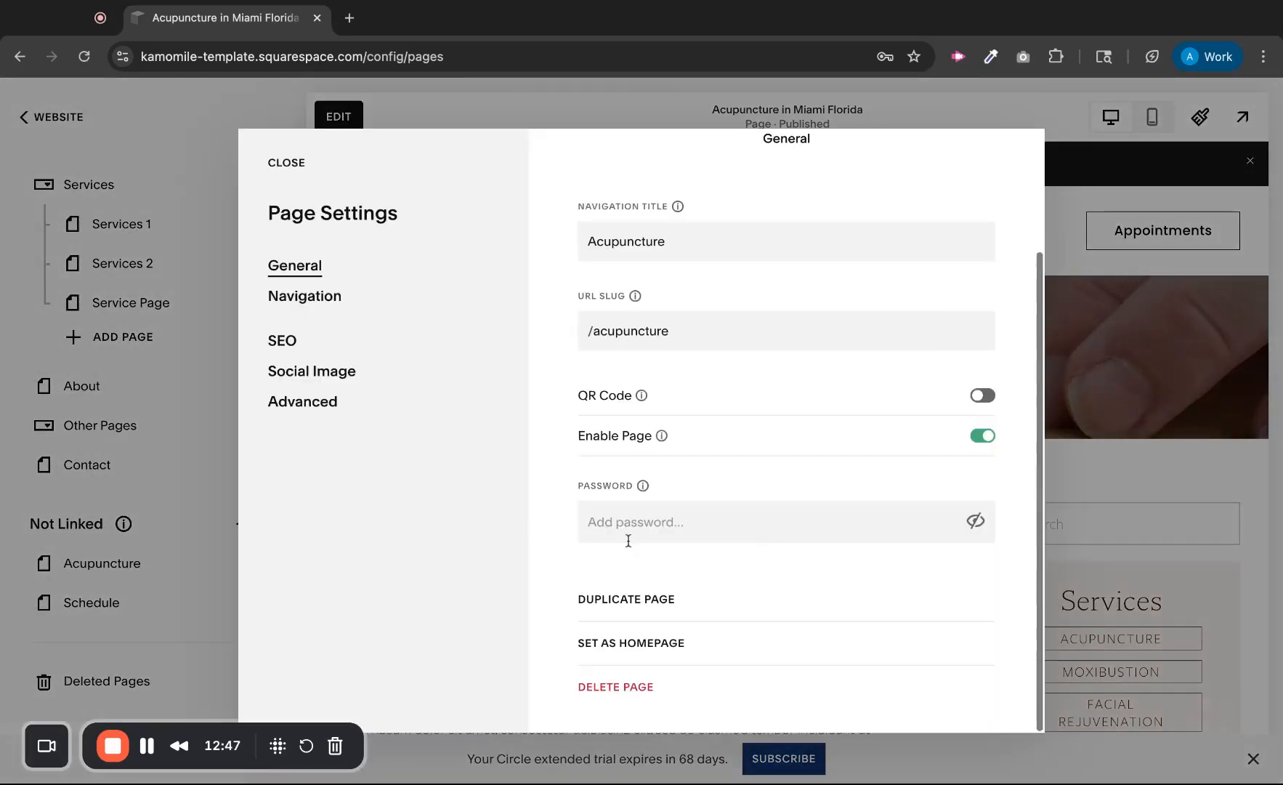
left_click(617, 689)
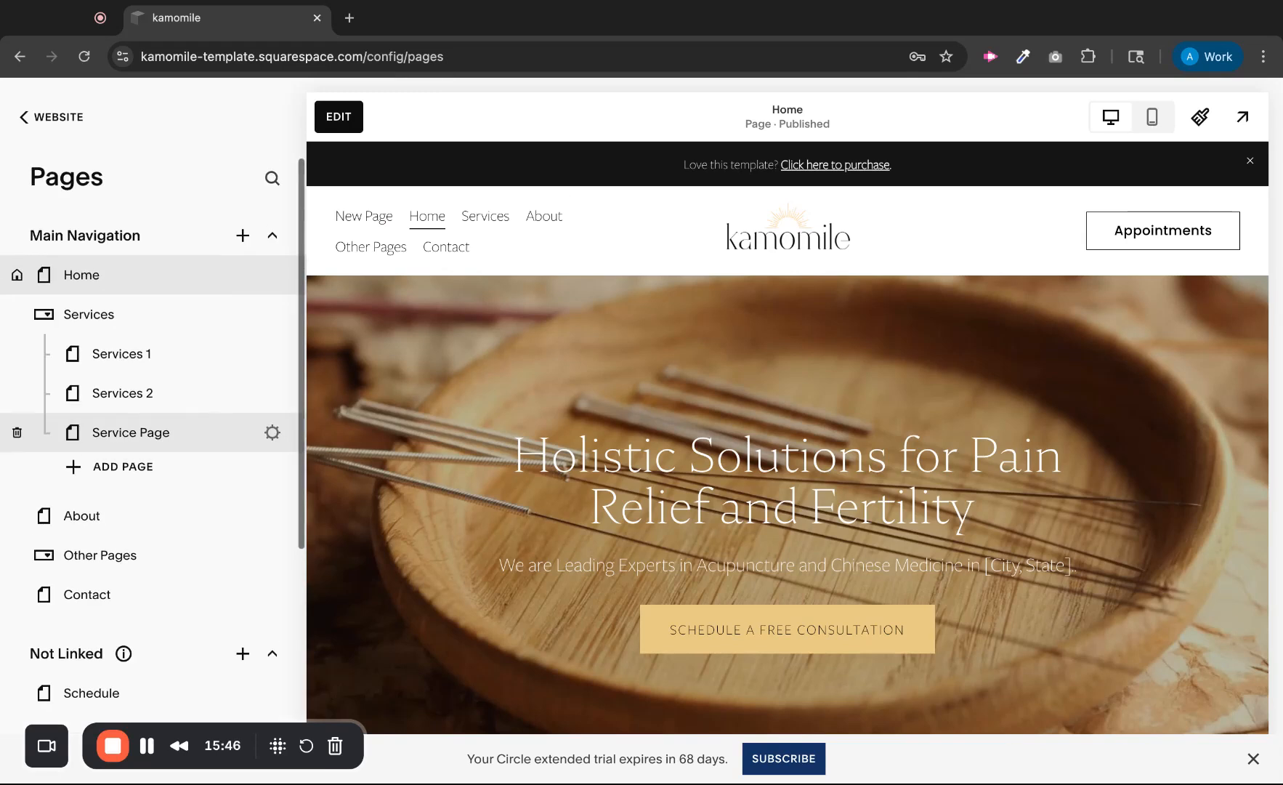
Restore the deleted page named New Page from Deleted Pages
scroll(145, 376, "down", 3)
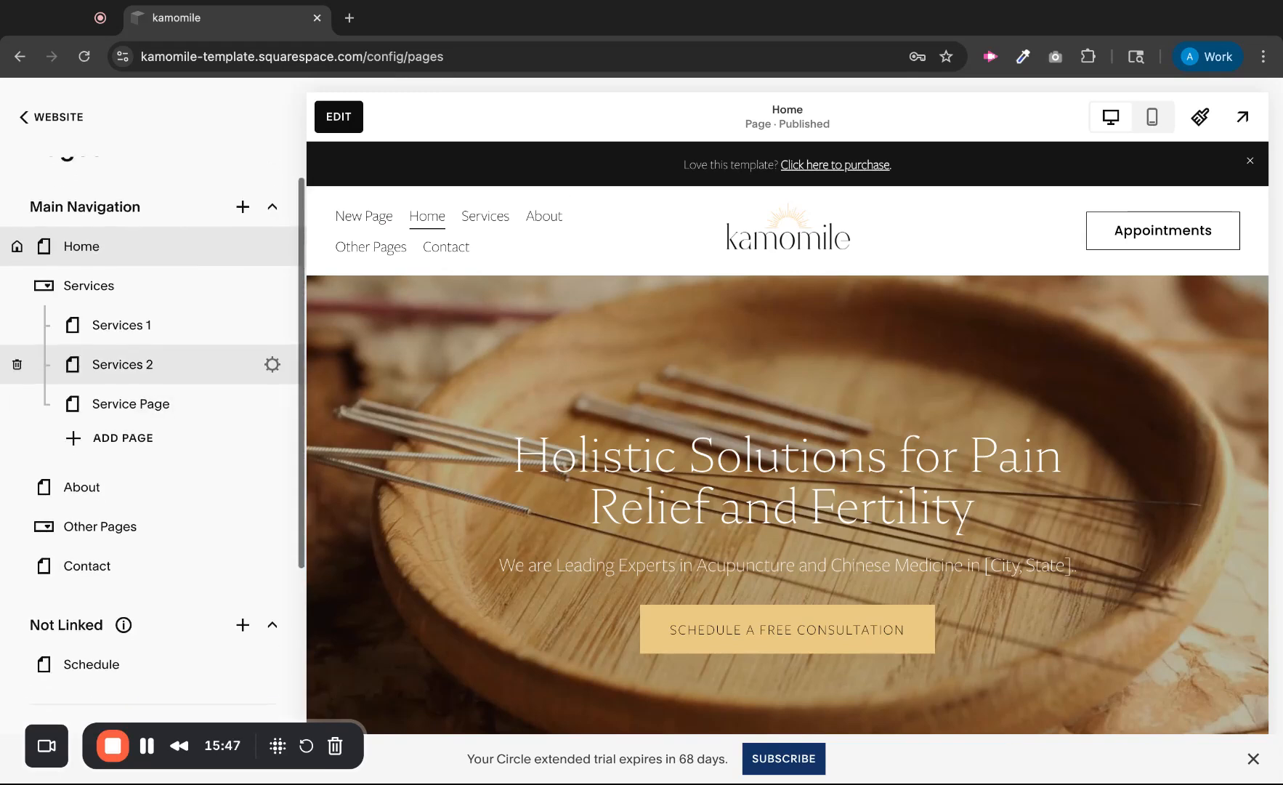
scroll(149, 391, "down", 1)
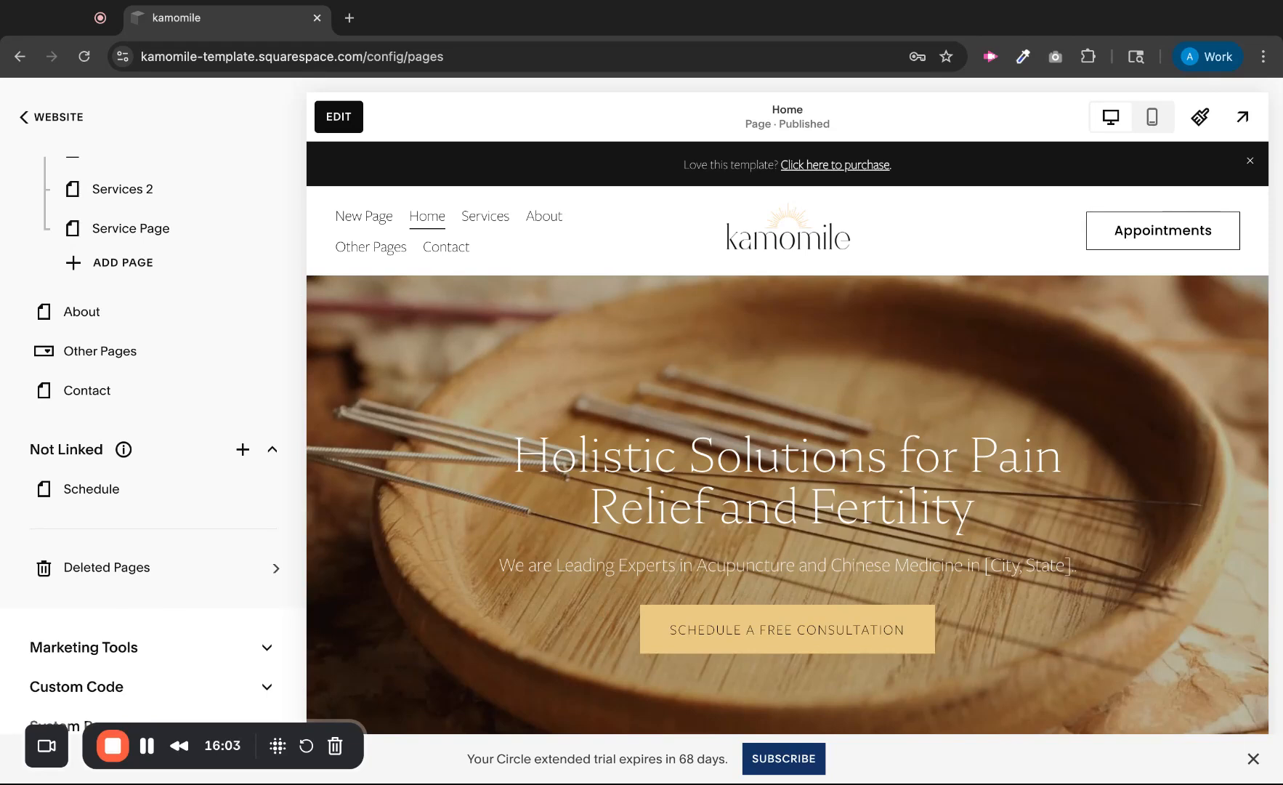
left_click(111, 574)
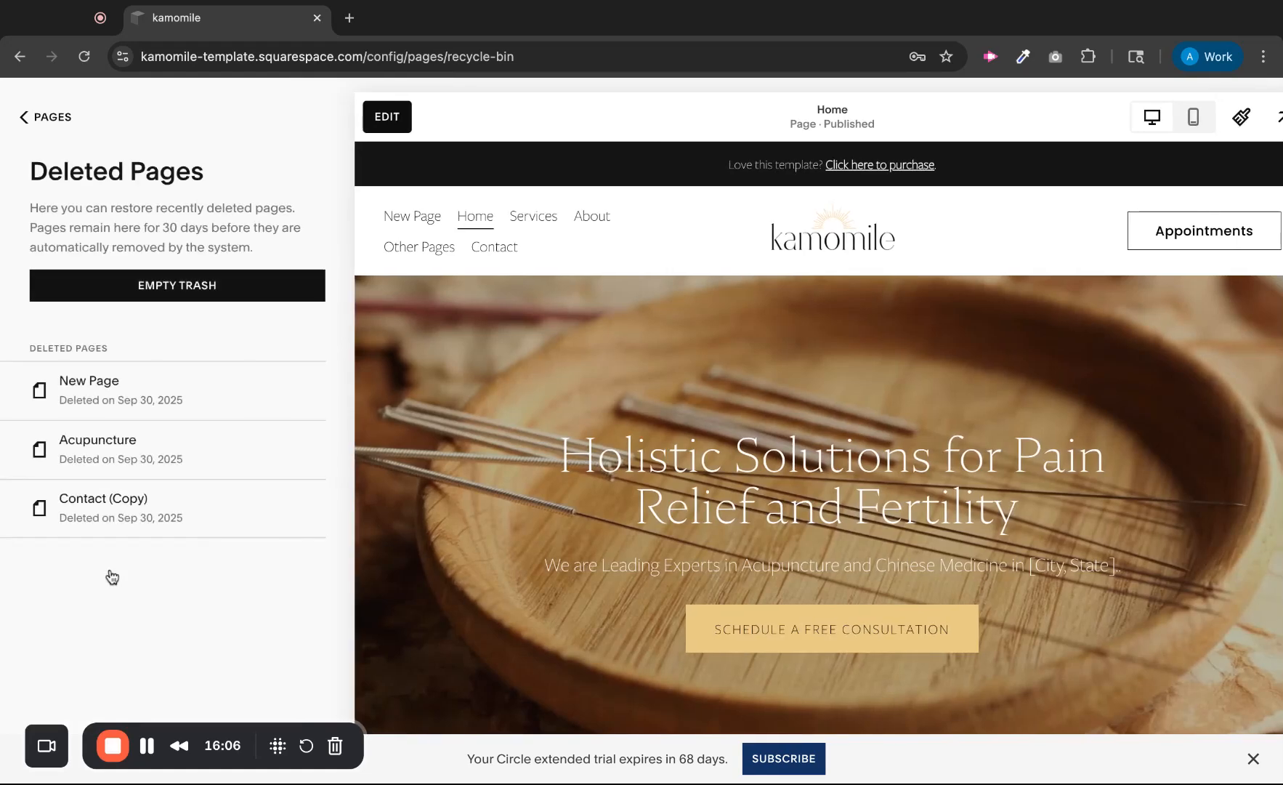
mouse_move(124, 389)
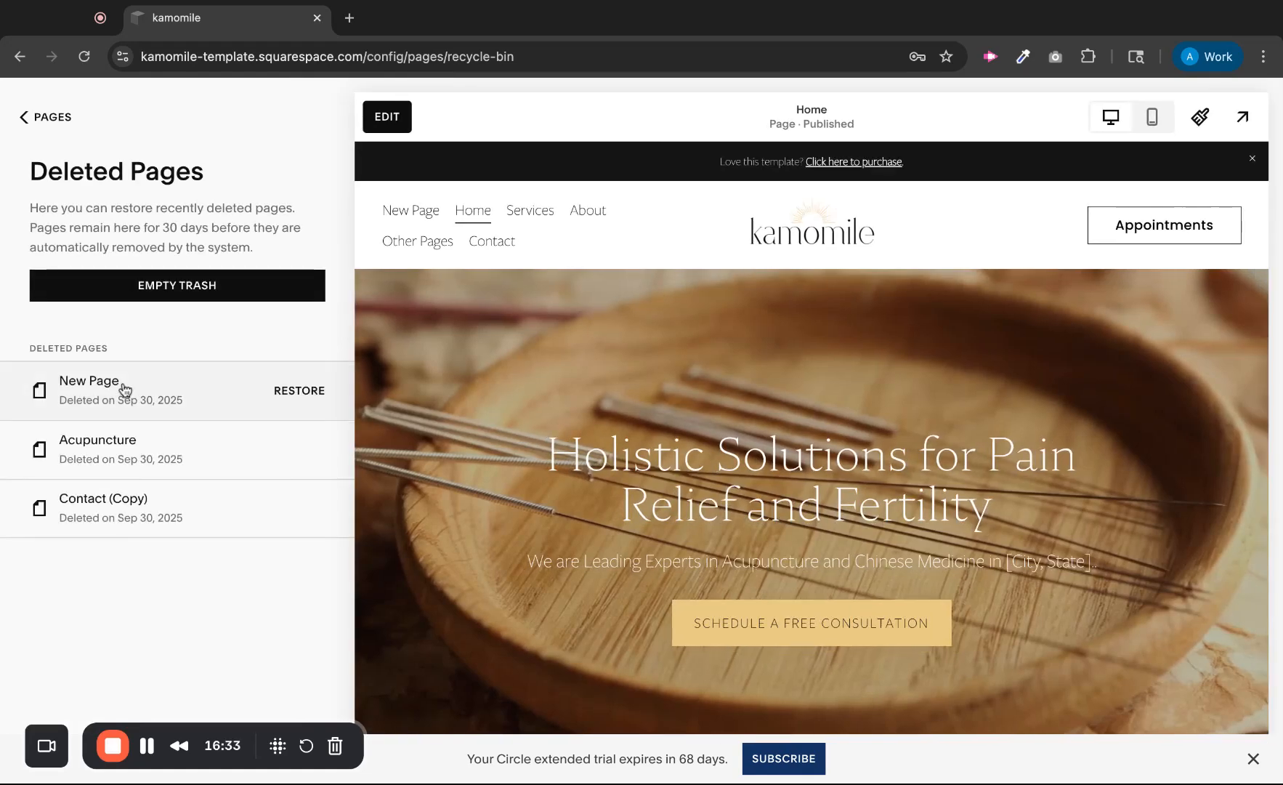
left_click(309, 397)
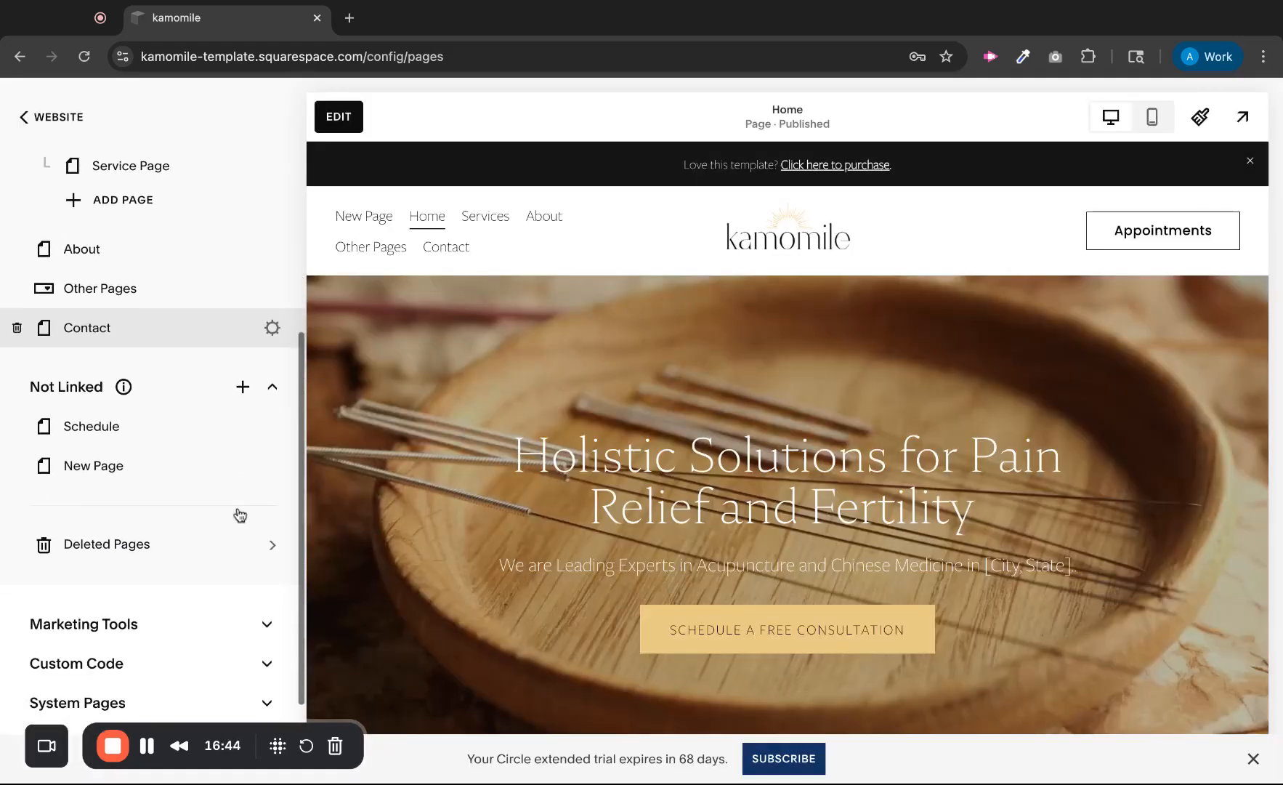
scroll(240, 515, "down", 1)
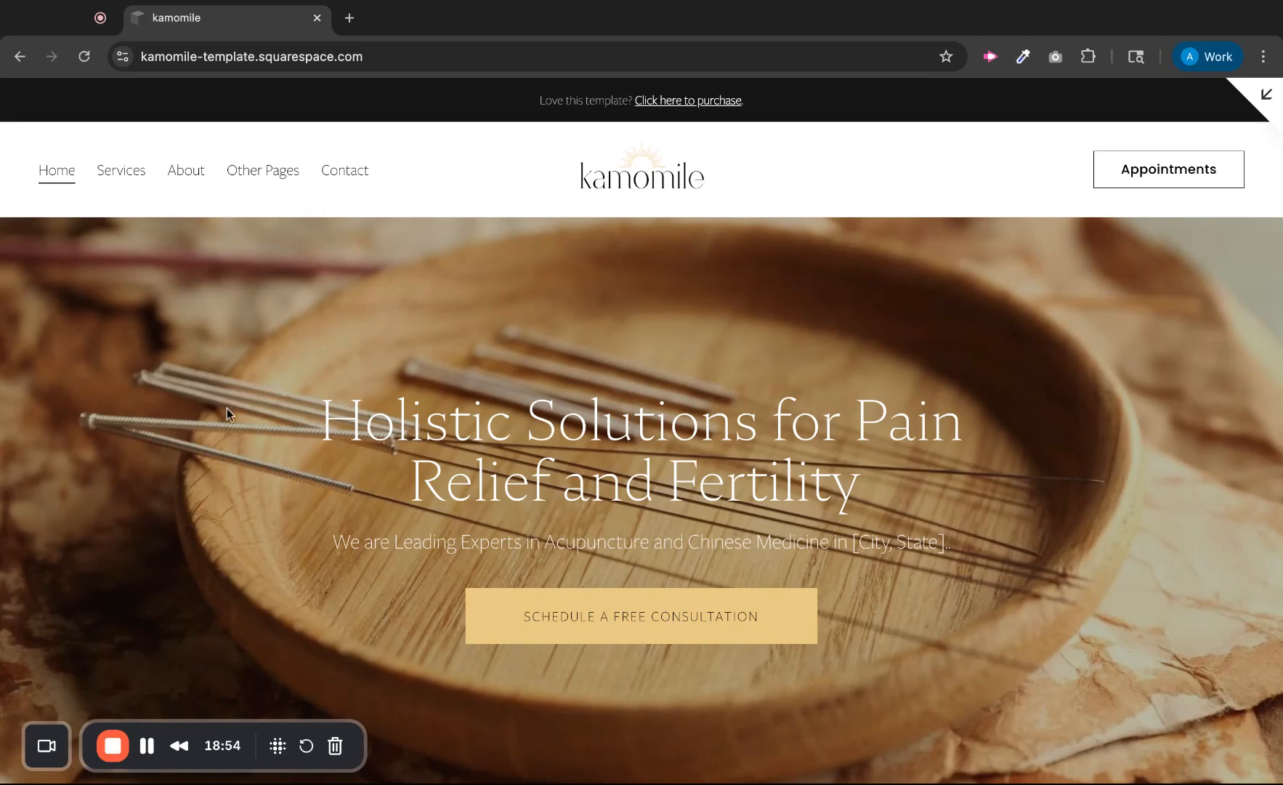
Leave the full-screen site preview and examine the Services and Other Pages dropdown menus in the site header
left_click(1263, 103)
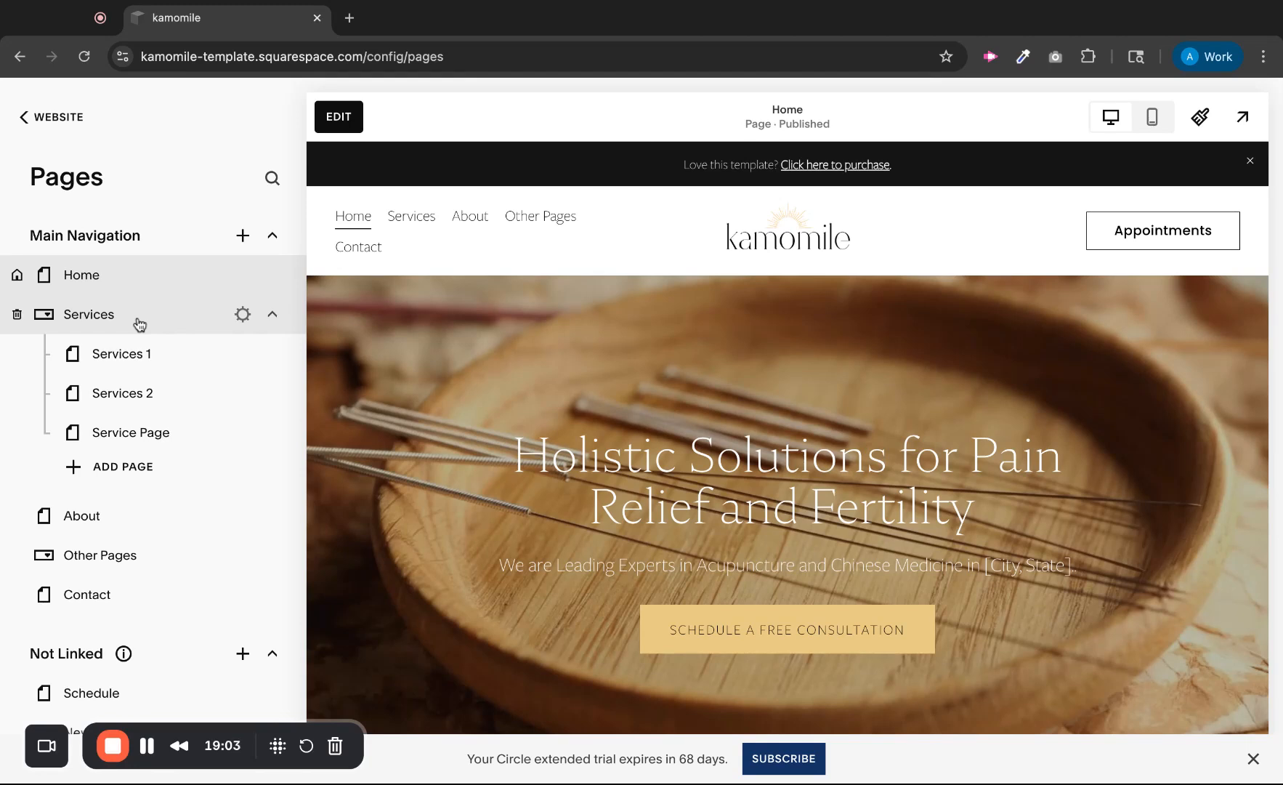
mouse_move(415, 216)
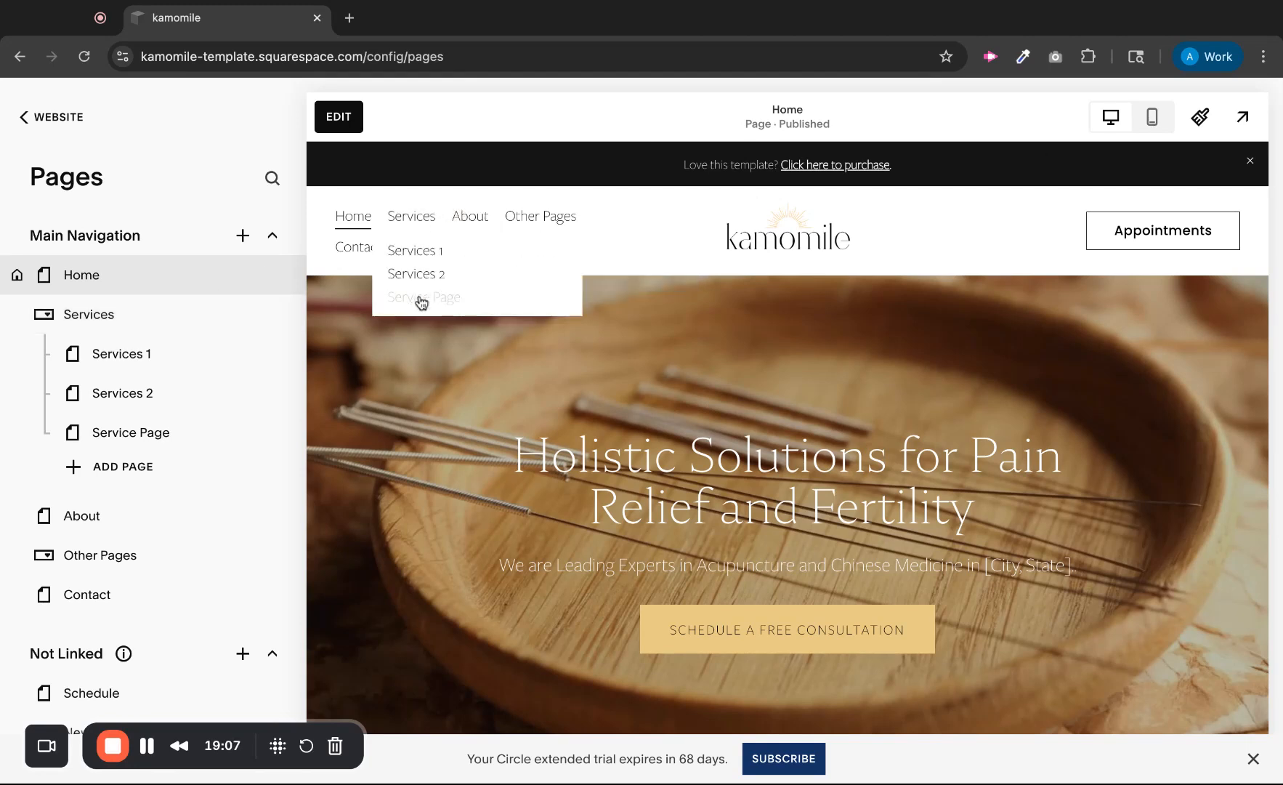
mouse_move(556, 224)
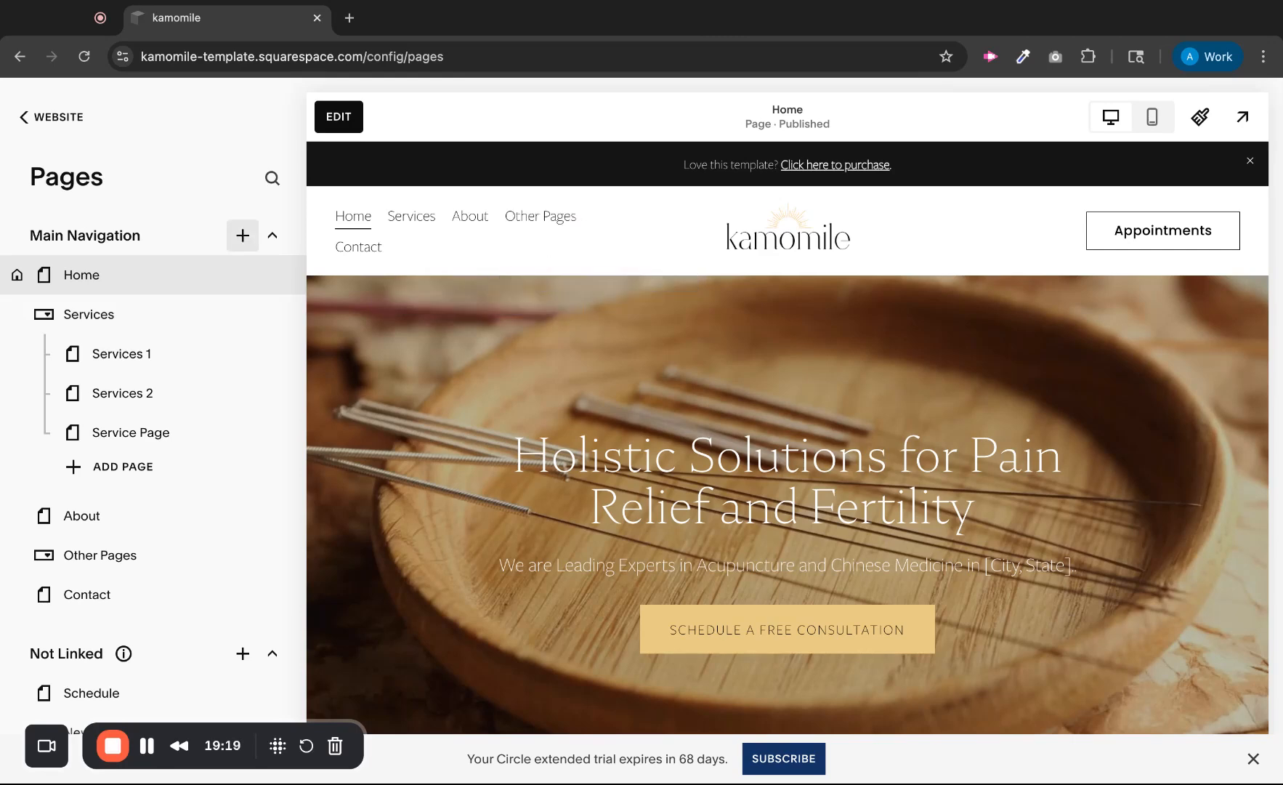
Add a new dropdown to the Main Navigation and move the About page into it
left_click(243, 236)
scroll(367, 581, "down", 3)
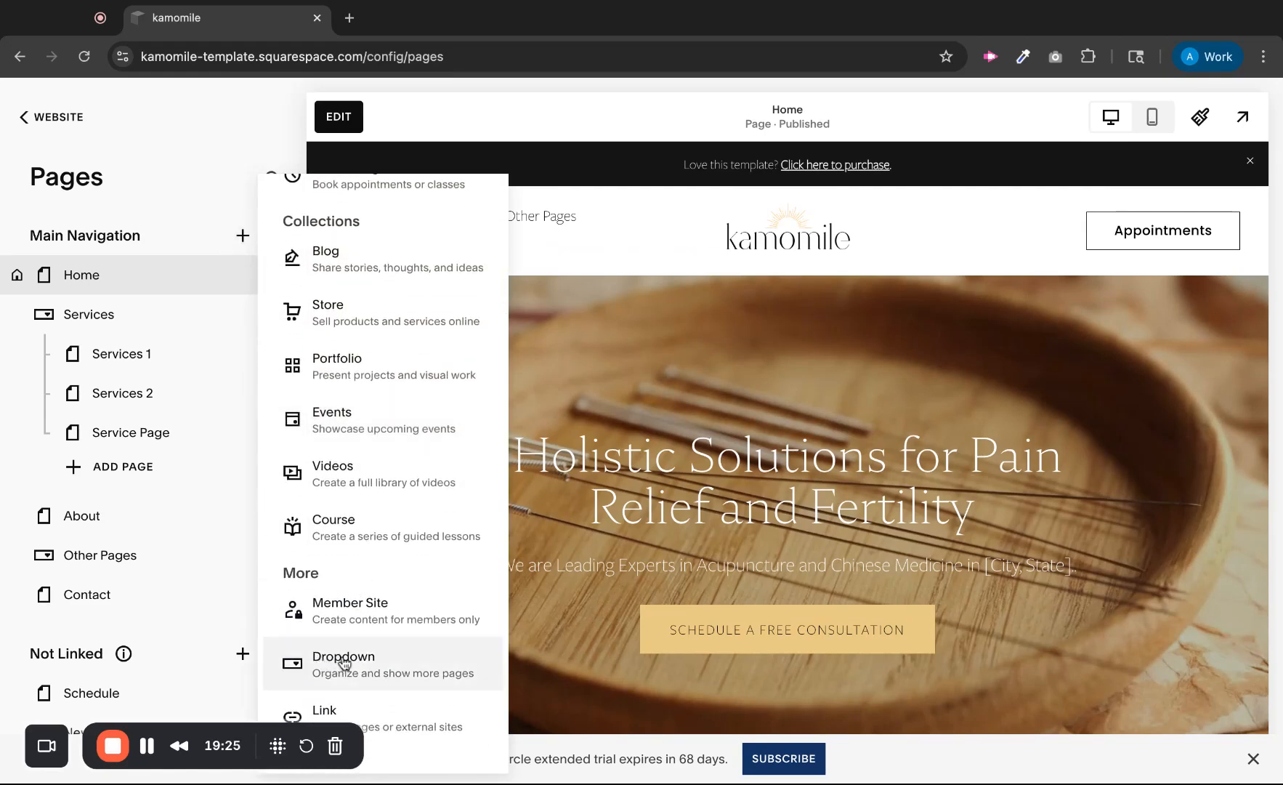
left_click(344, 663)
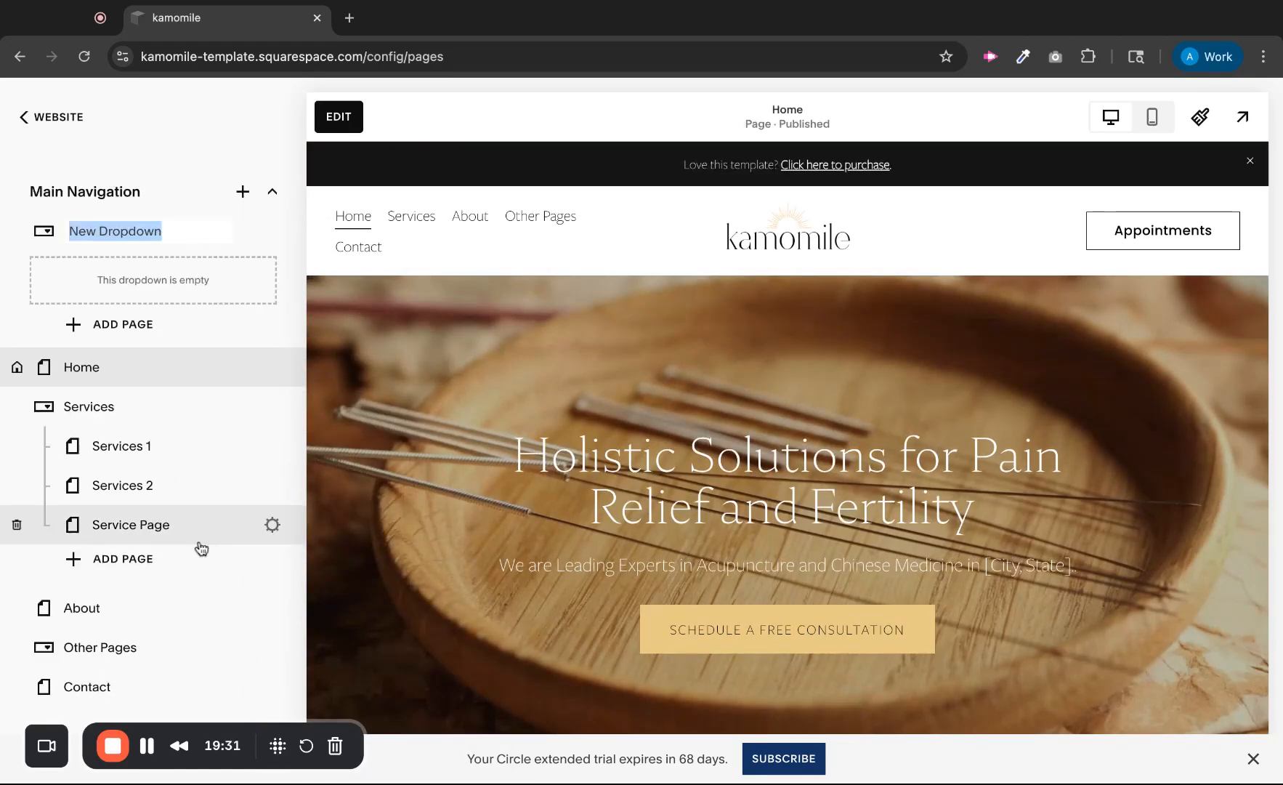
scroll(195, 544, "down", 1)
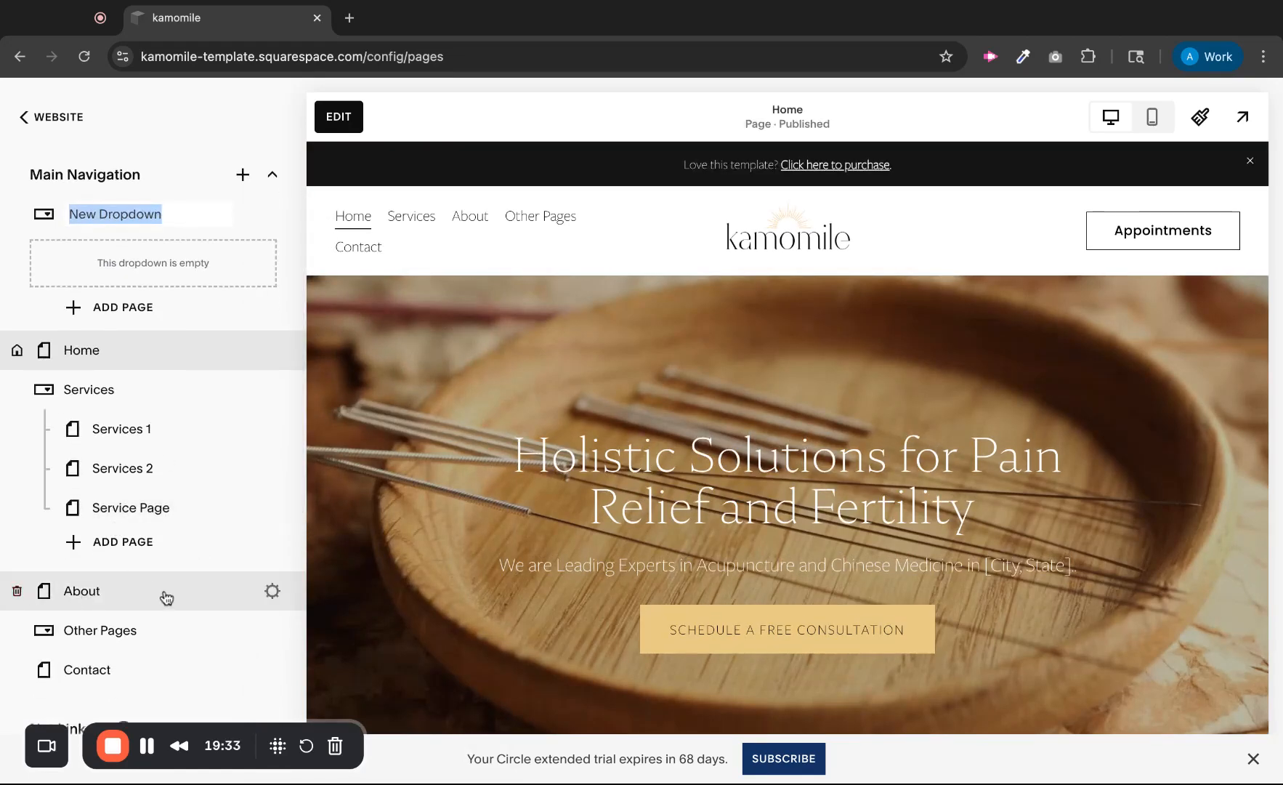
left_click_drag(125, 600, 125, 262)
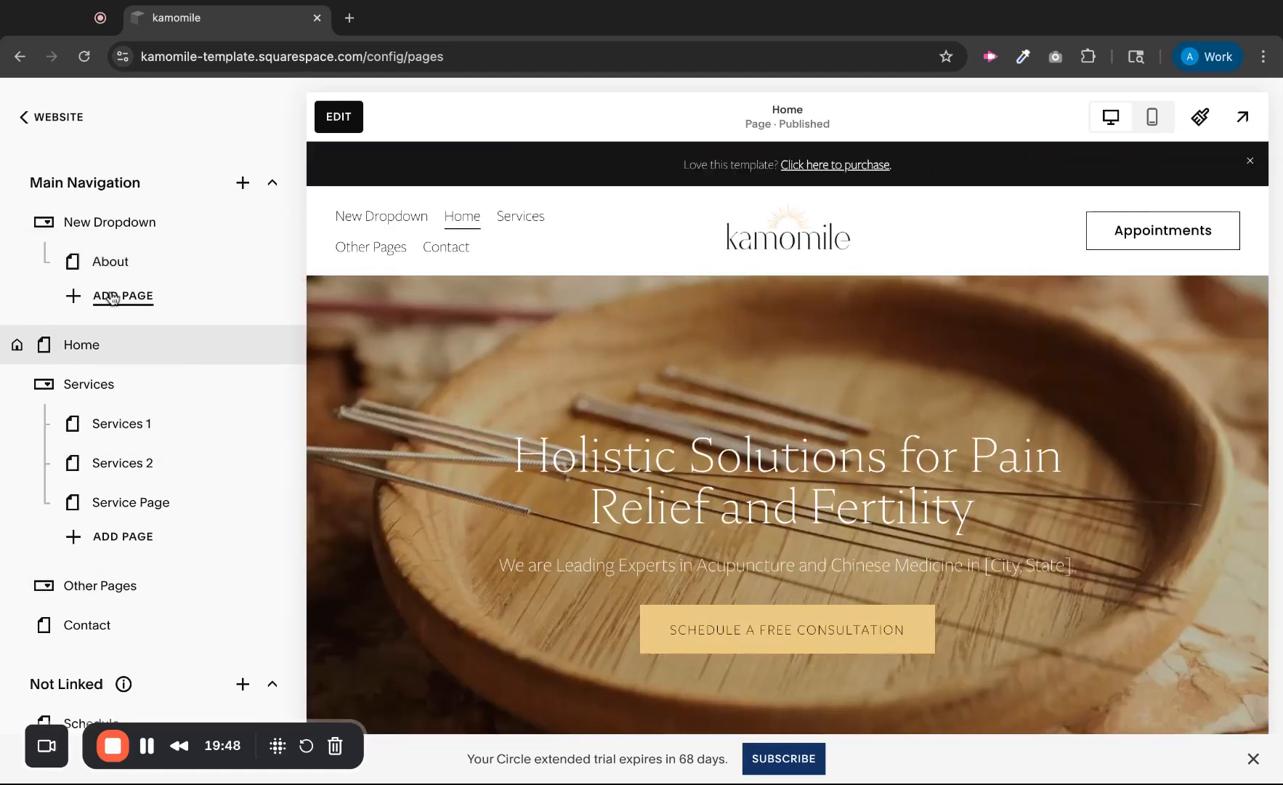
Move the About page out of the new dropdown to between Other Pages and Contact
scroll(87, 533, "down", 3)
scroll(87, 523, "up", 4)
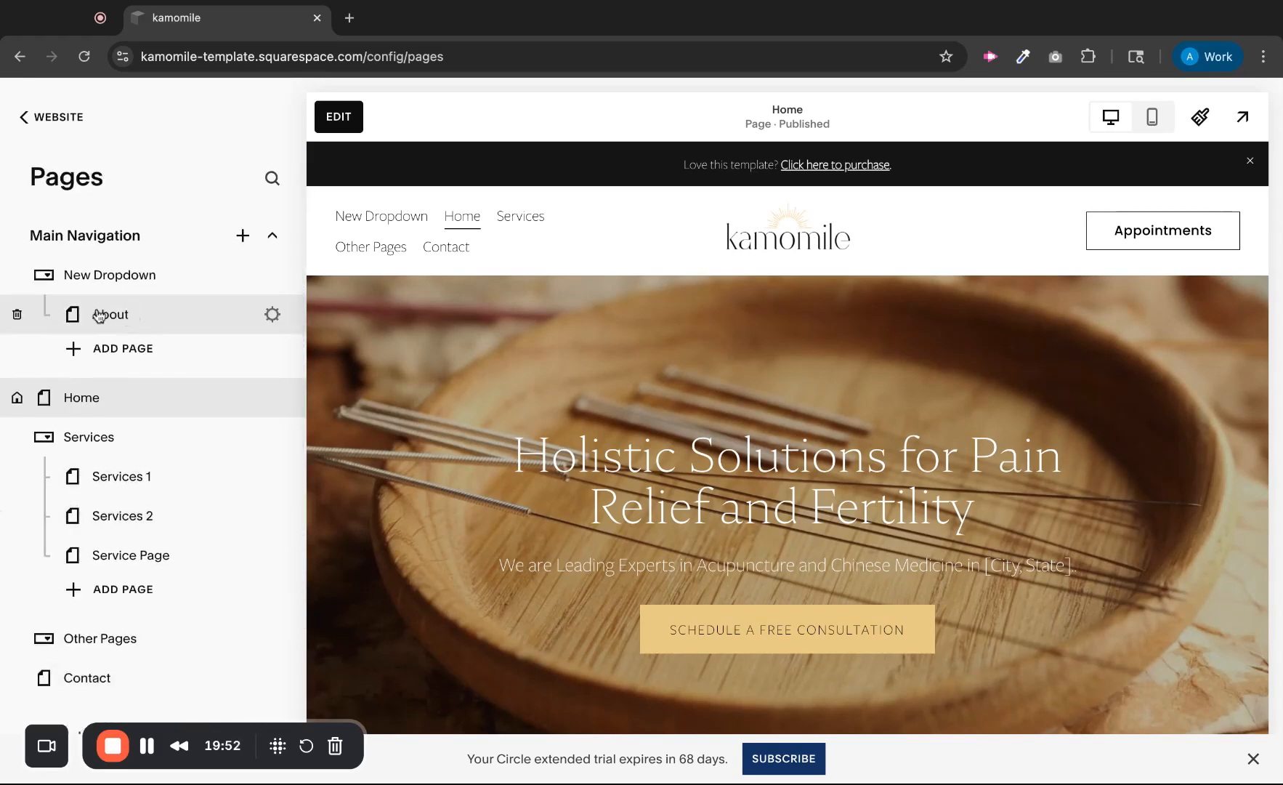
left_click_drag(91, 314, 92, 602)
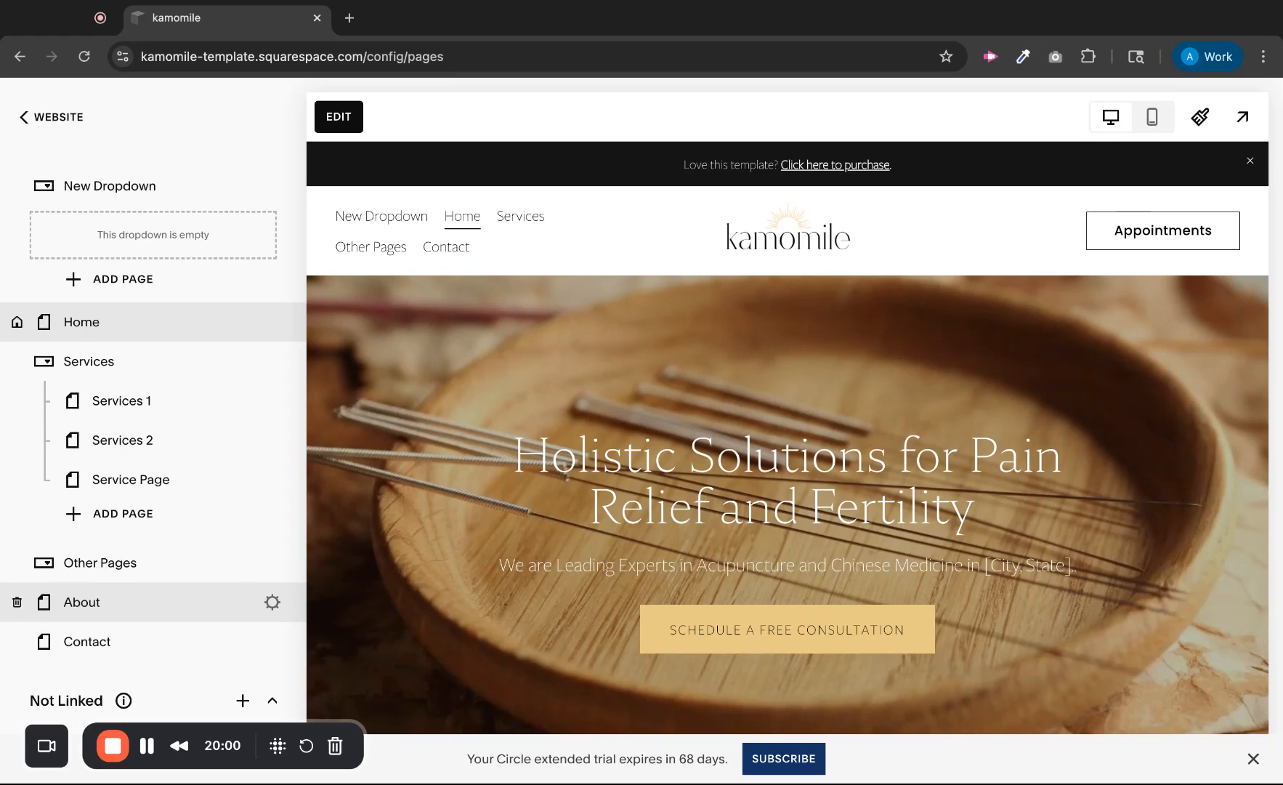
Delete the empty New Dropdown from the Main Navigation through its settings
scroll(112, 441, "up", 1)
scroll(112, 441, "up", 1)
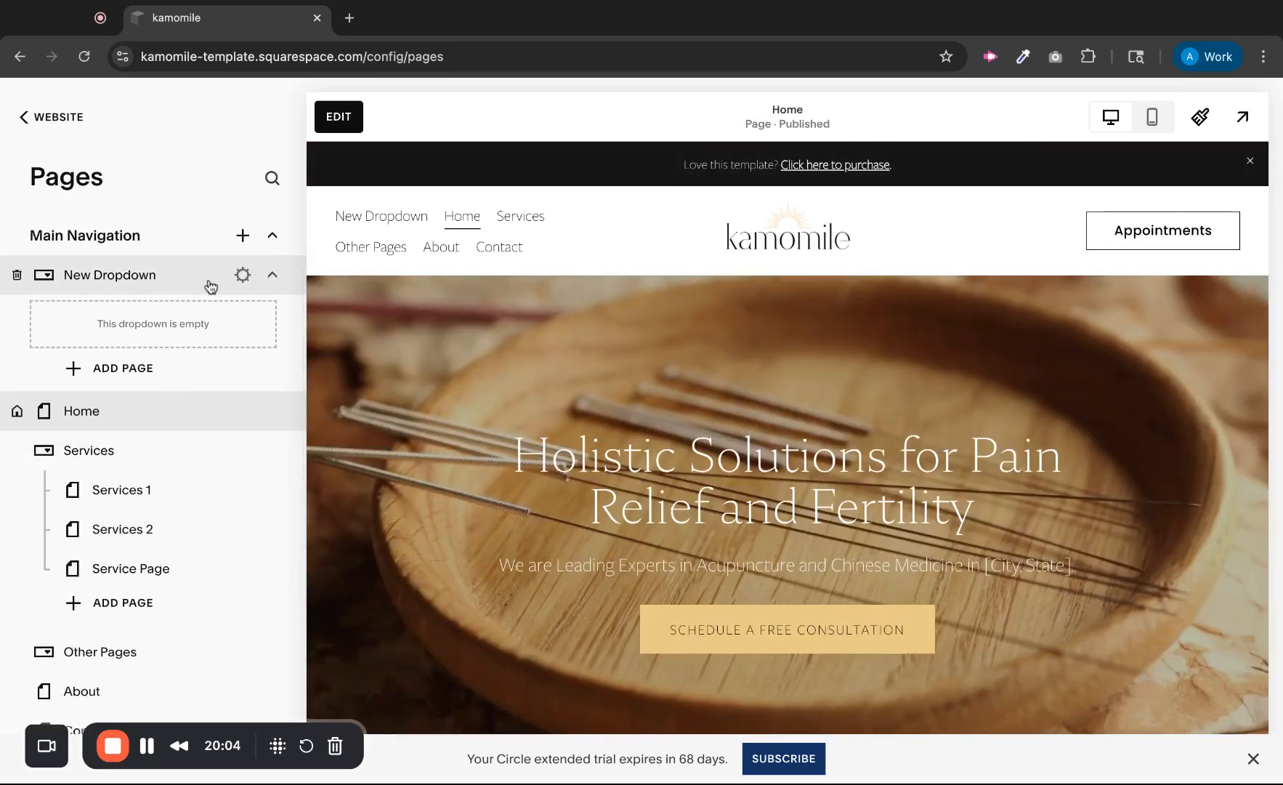
left_click(243, 280)
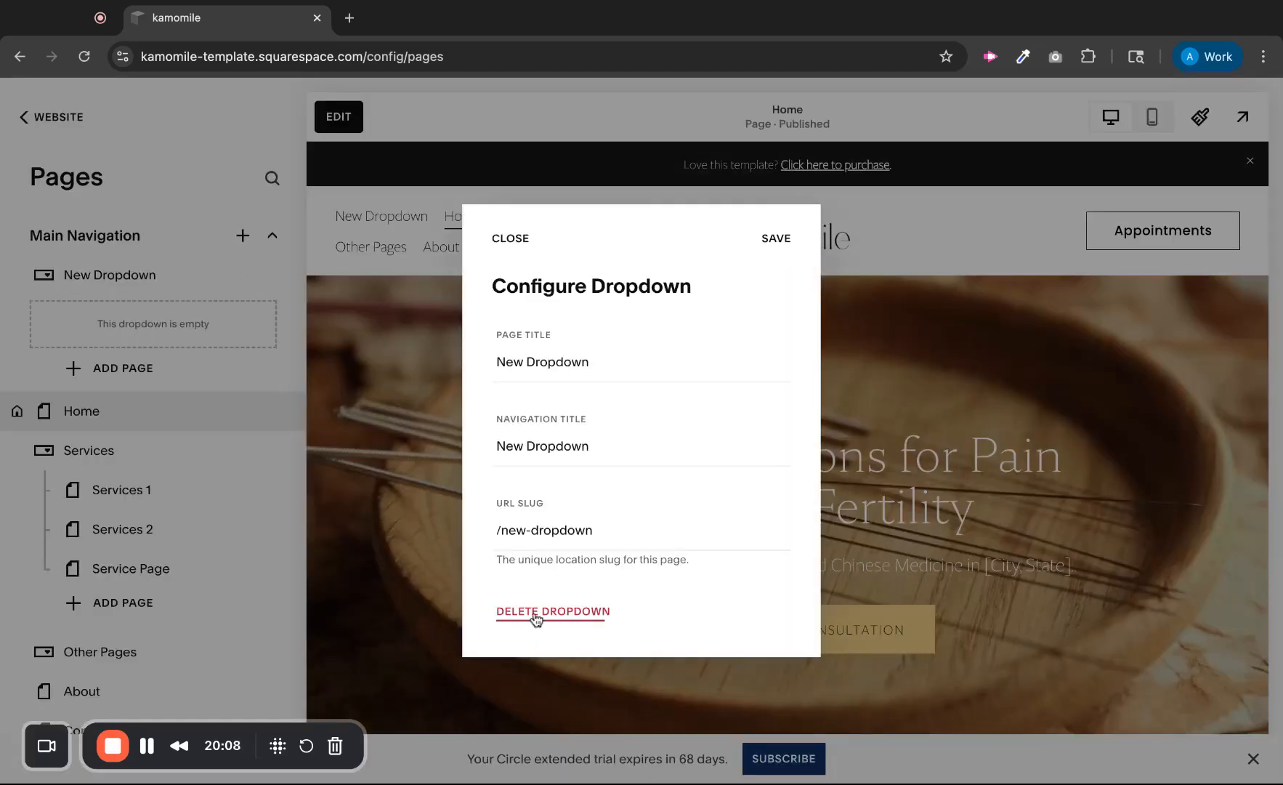
left_click(532, 617)
left_click(744, 476)
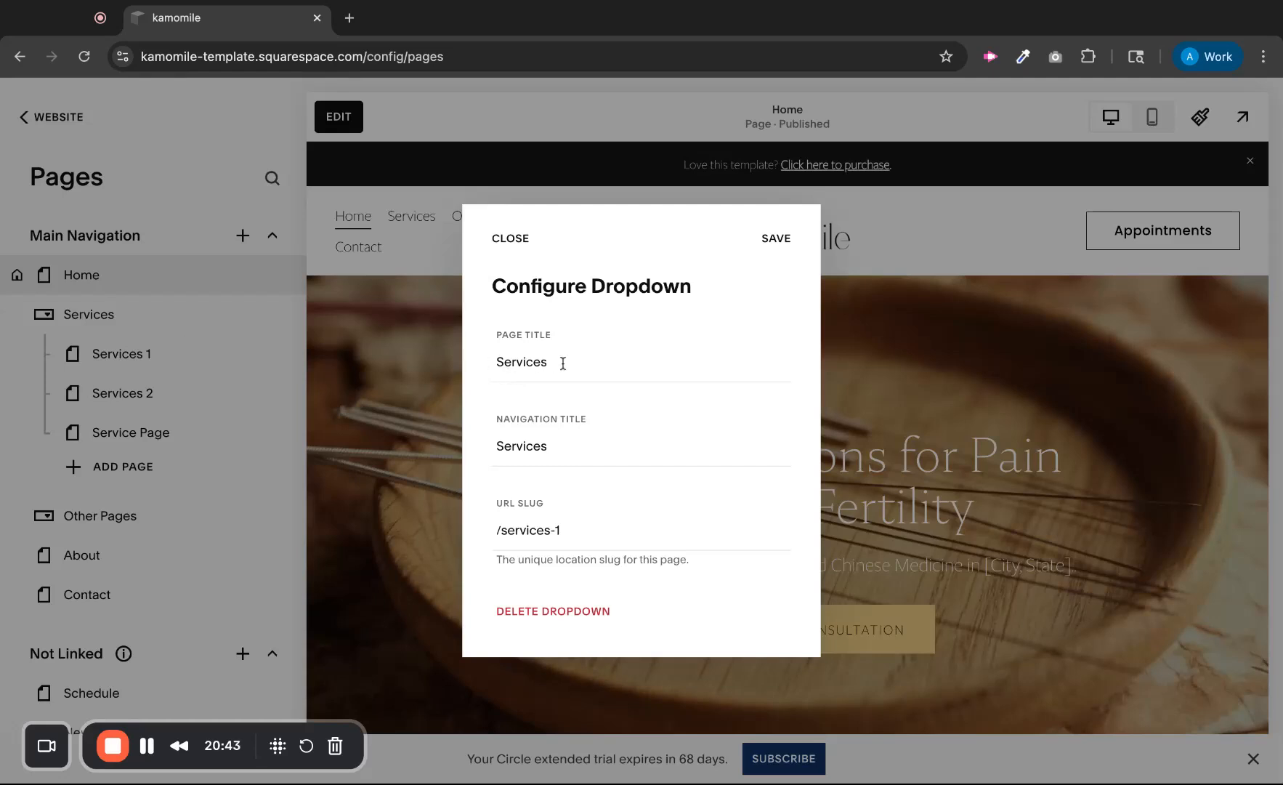
Review the Services dropdown's page title setting and examine its submenu in the site header
left_click(561, 361)
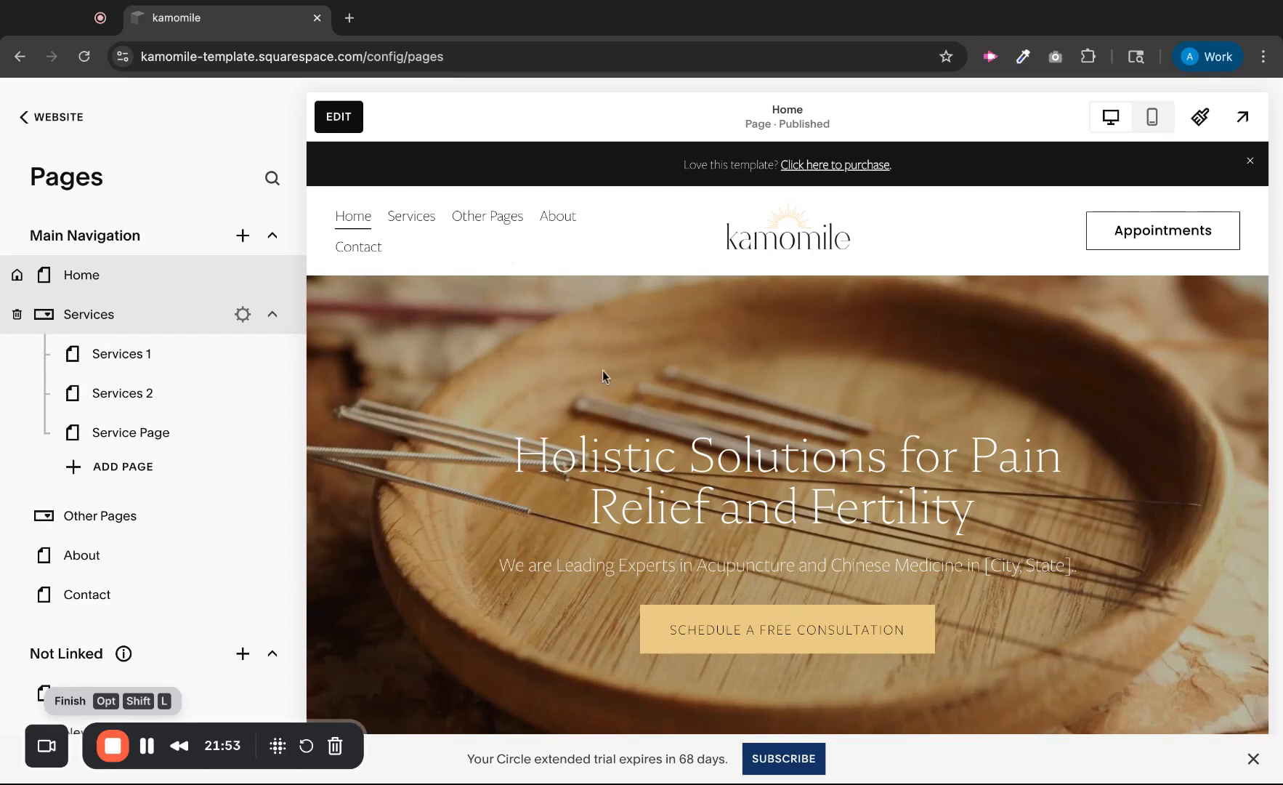
mouse_move(412, 227)
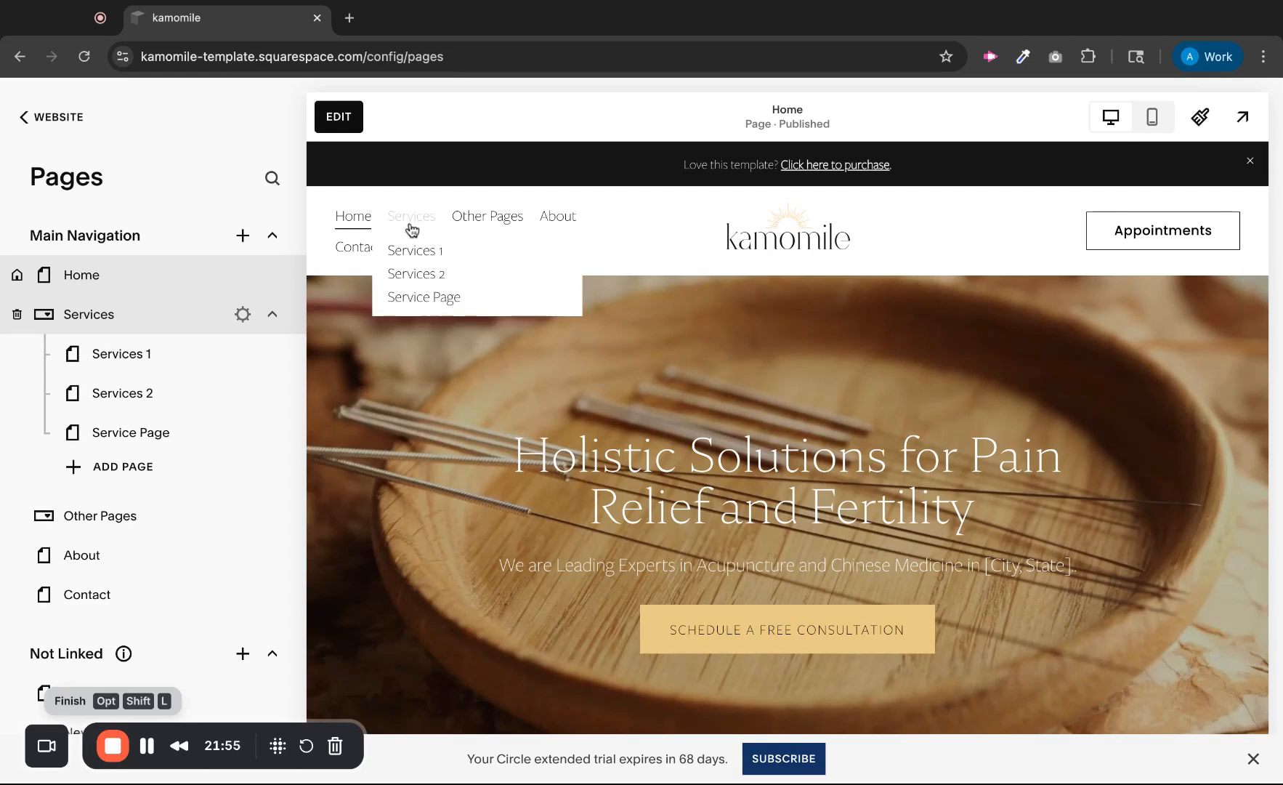